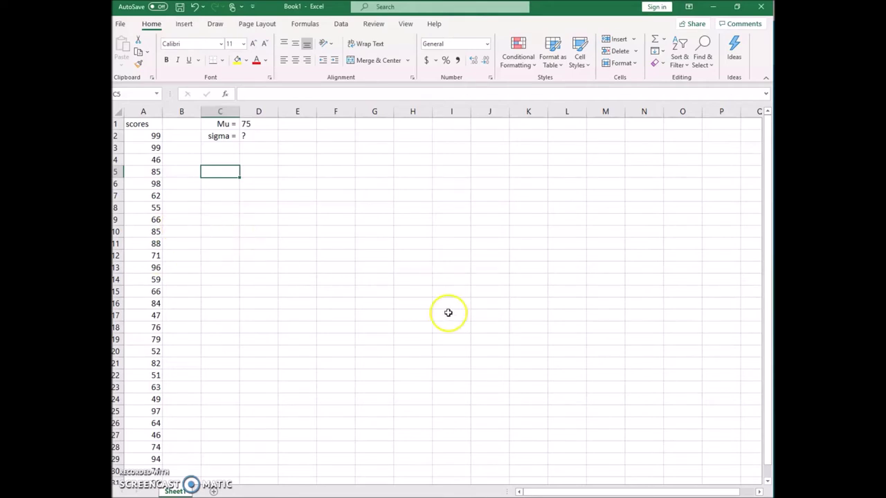
- Highlight the hypothesised mean of 75 and the unknown sigma entry
left_click_drag(231, 136, 258, 136)
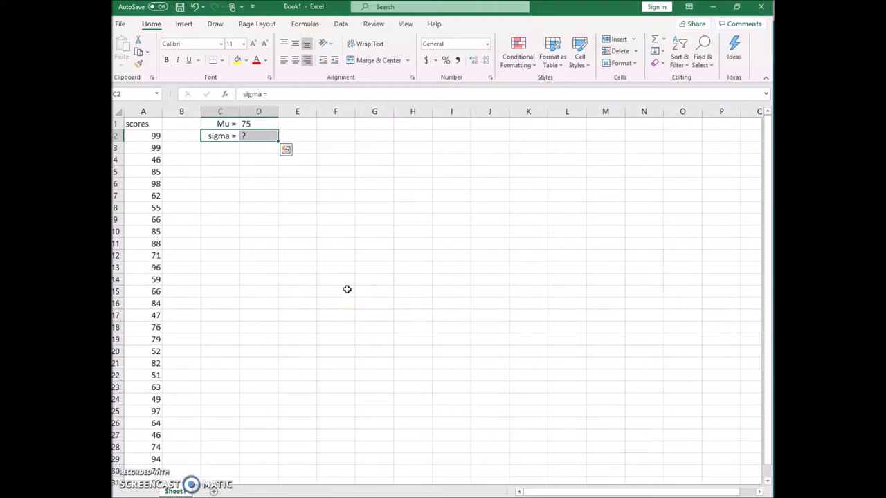
left_click(246, 125)
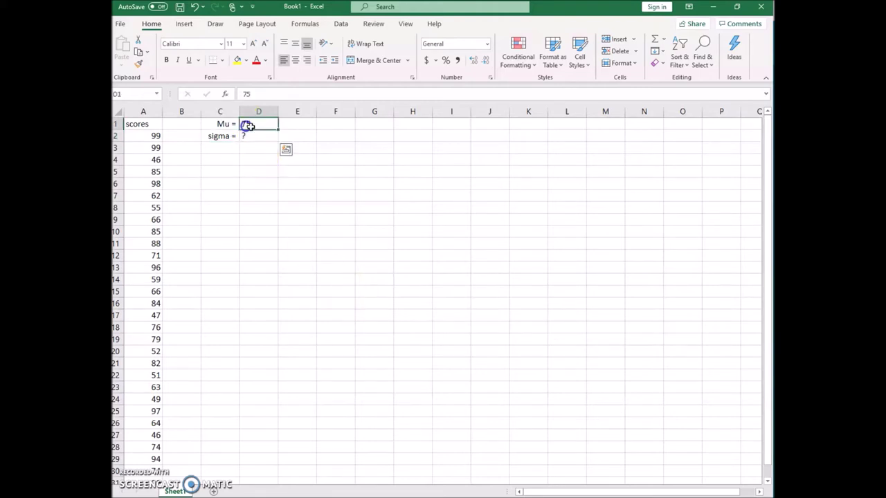
left_click(254, 139)
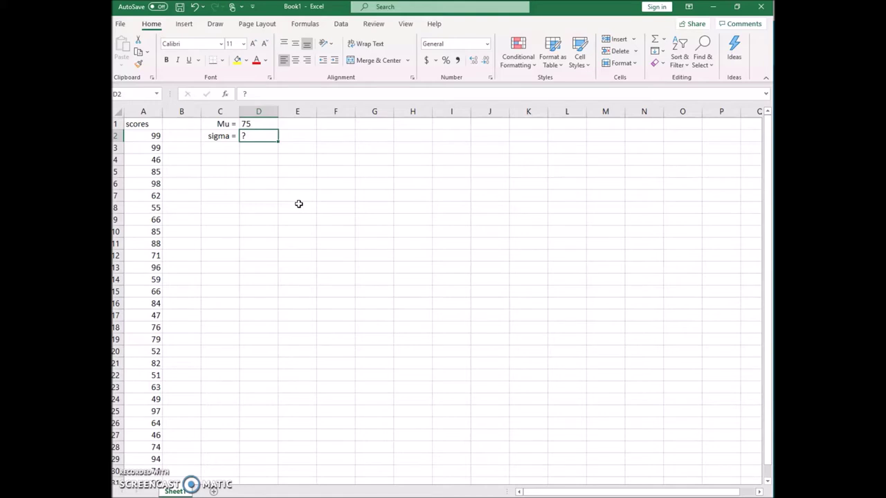
left_click(254, 208)
left_click_drag(249, 136, 229, 133)
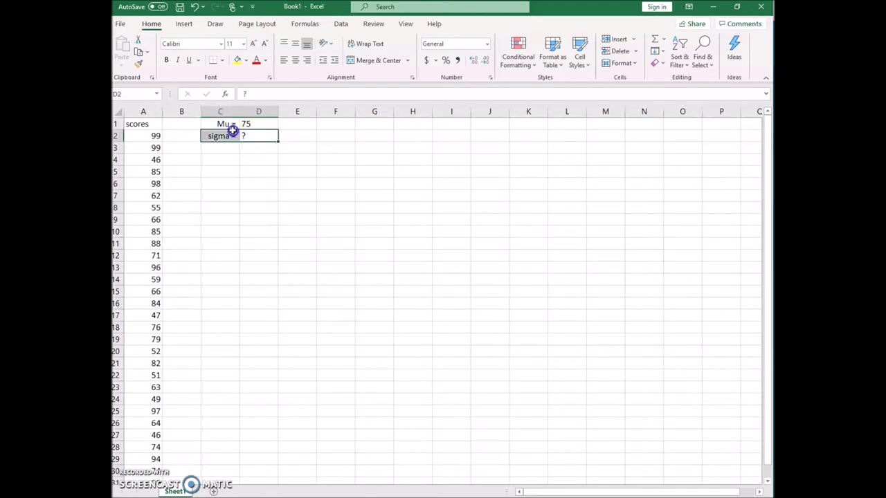
left_click(306, 206)
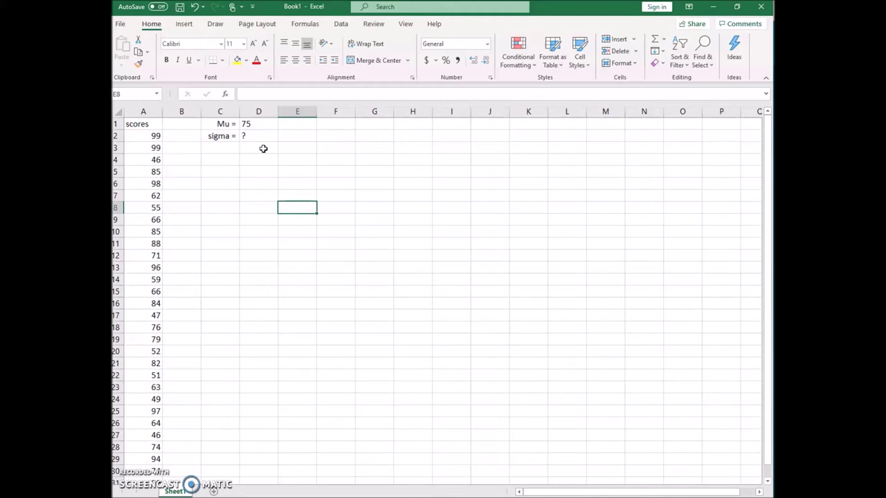
- Select the scores in A2:A19, then A8:A15, and revisit Mu 75 and sigma
left_click_drag(139, 137, 132, 358)
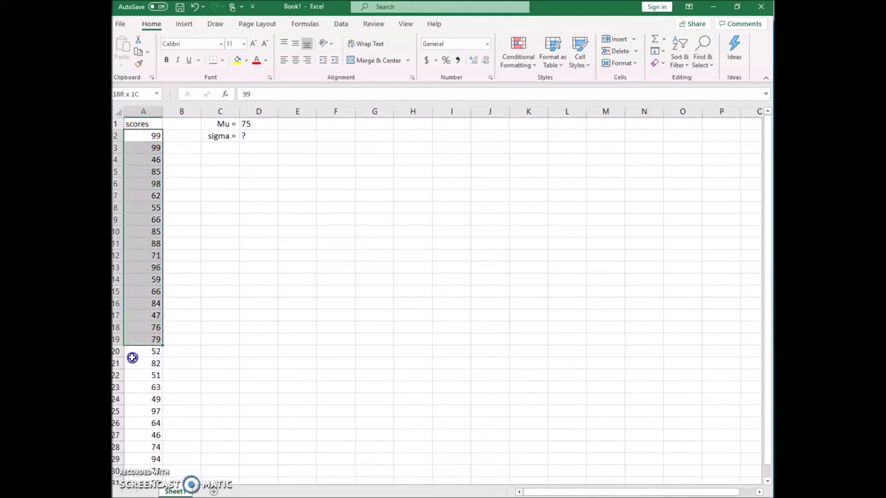
left_click(258, 339)
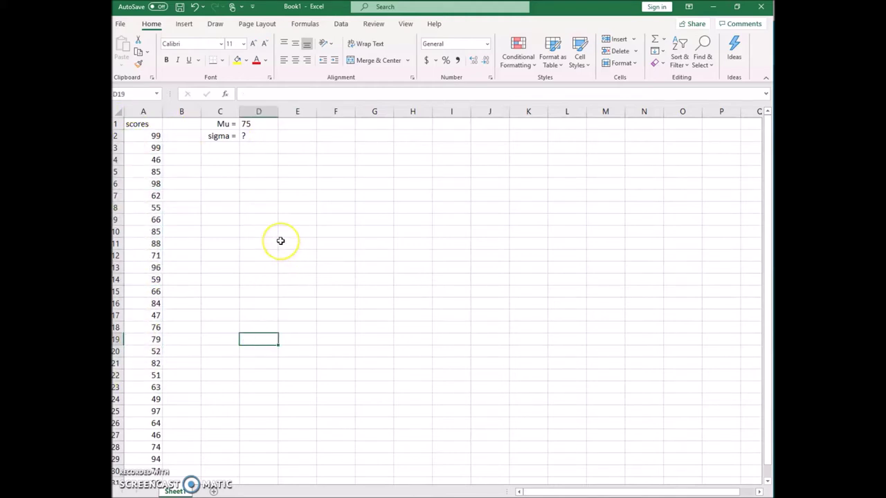
left_click(267, 244)
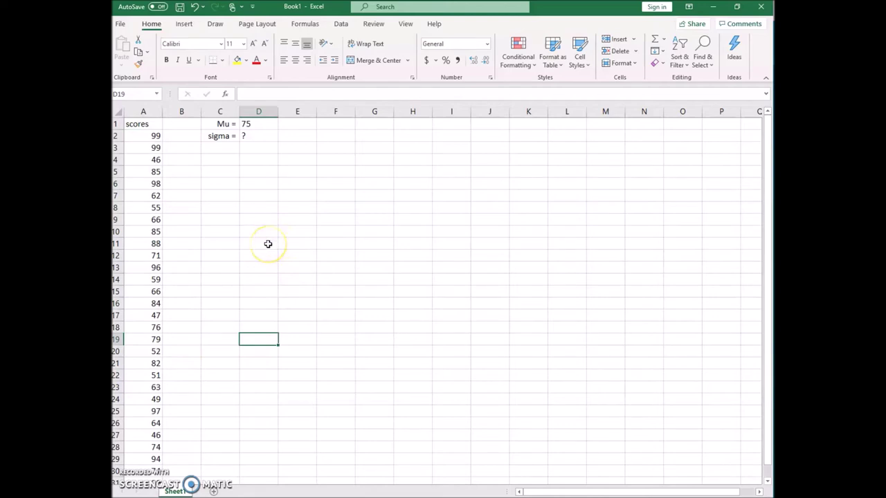
left_click_drag(153, 206, 135, 289)
left_click(248, 123)
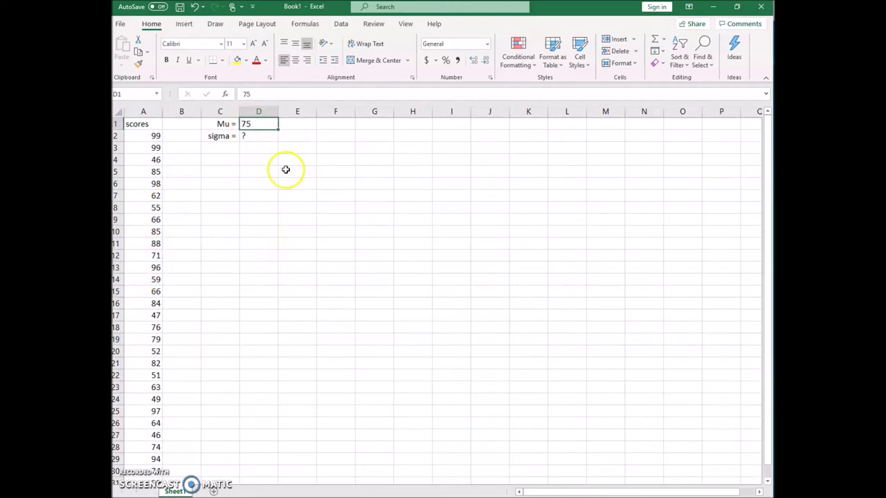
left_click(253, 135)
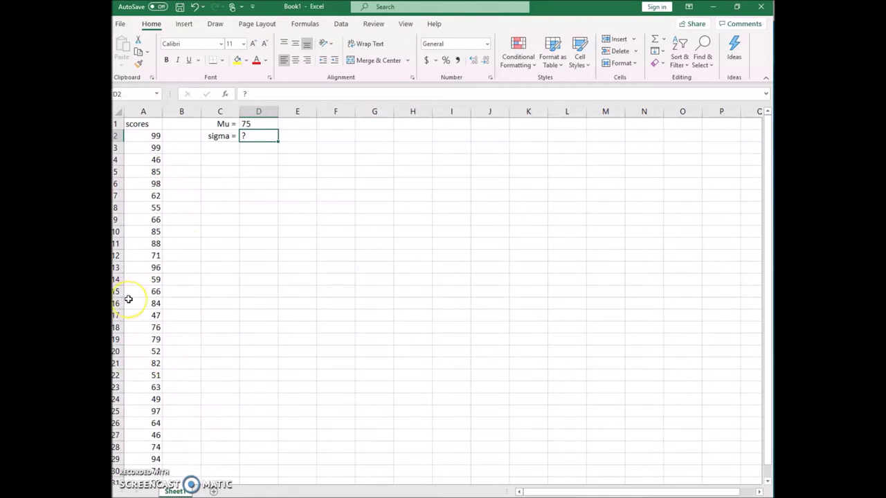
left_click(285, 245)
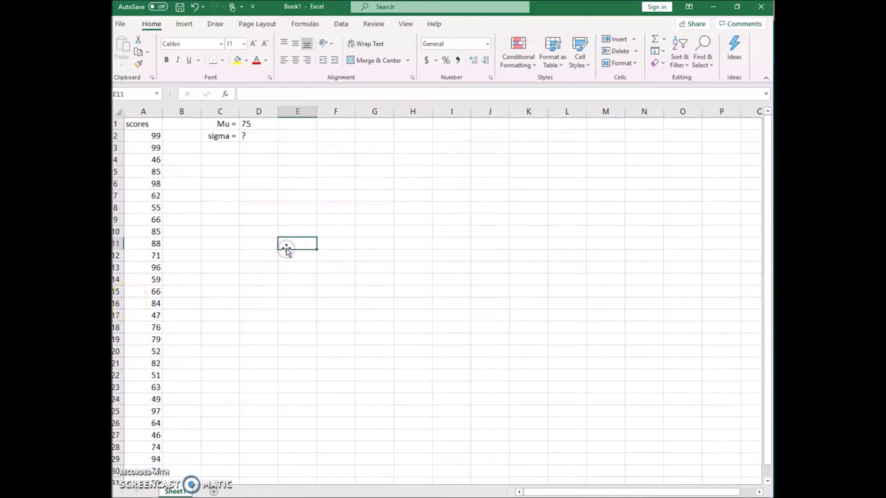
- Start a Z.TEST, then a T.TEST formula in D10, and abandon it unfinished
left_click(261, 233)
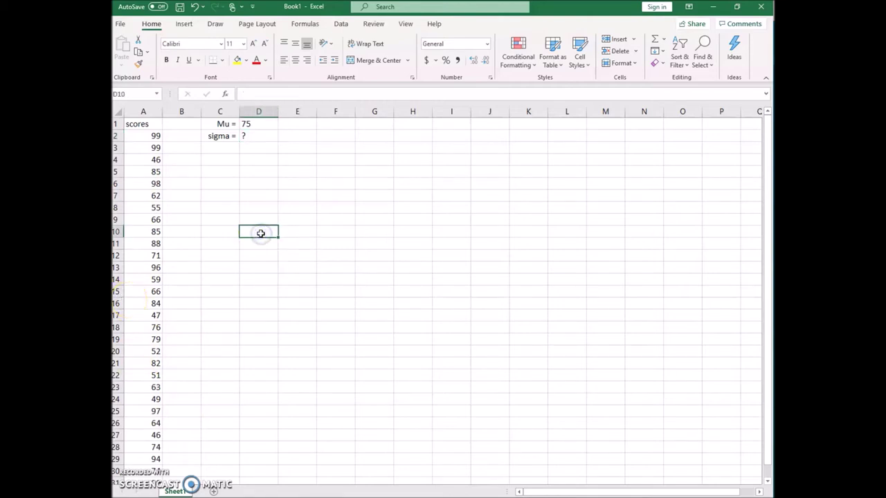
type("=z.t")
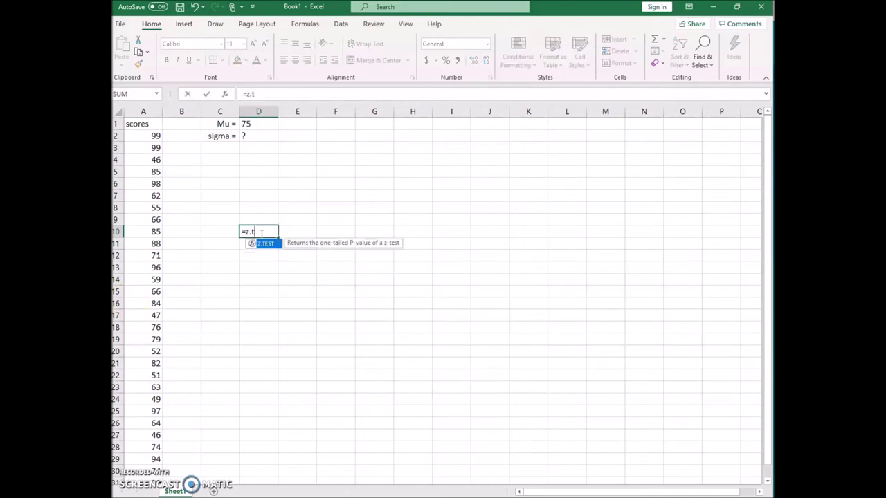
type("est")
key("BackSpace")
key("BackSpace")
key("BackSpace")
key("BackSpace")
key("BackSpace")
key("BackSpace")
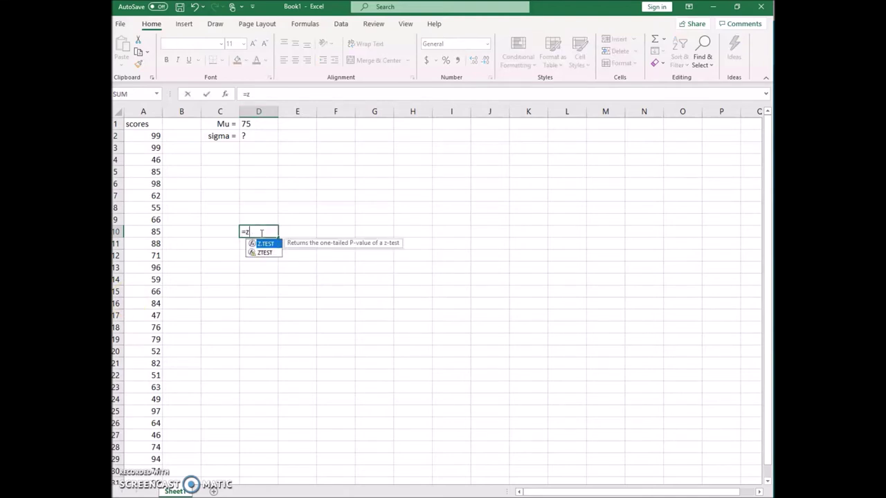
type("t.test")
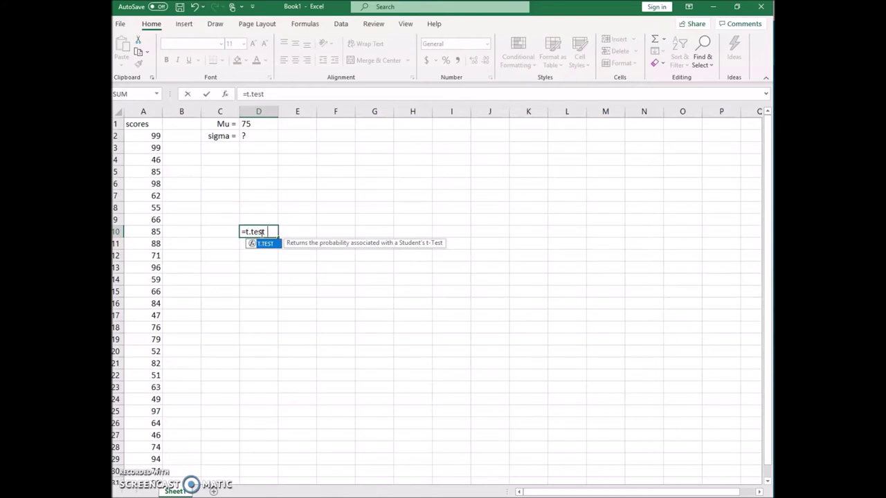
type("(")
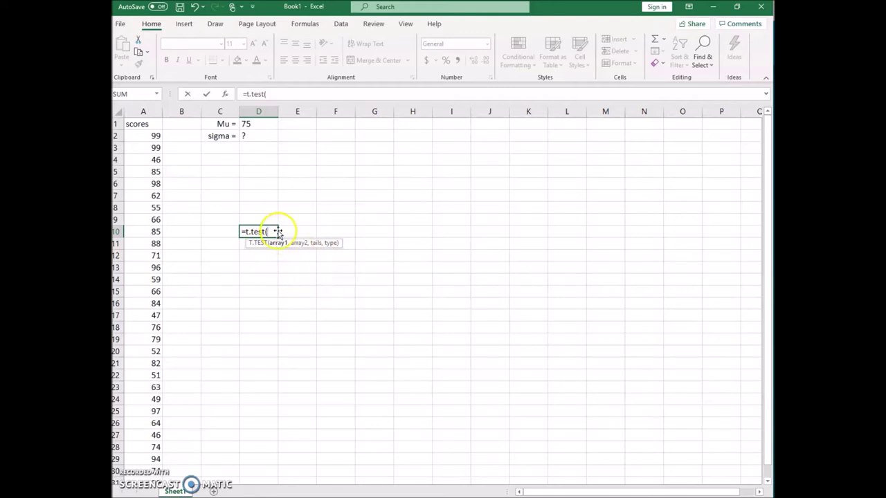
key("Escape")
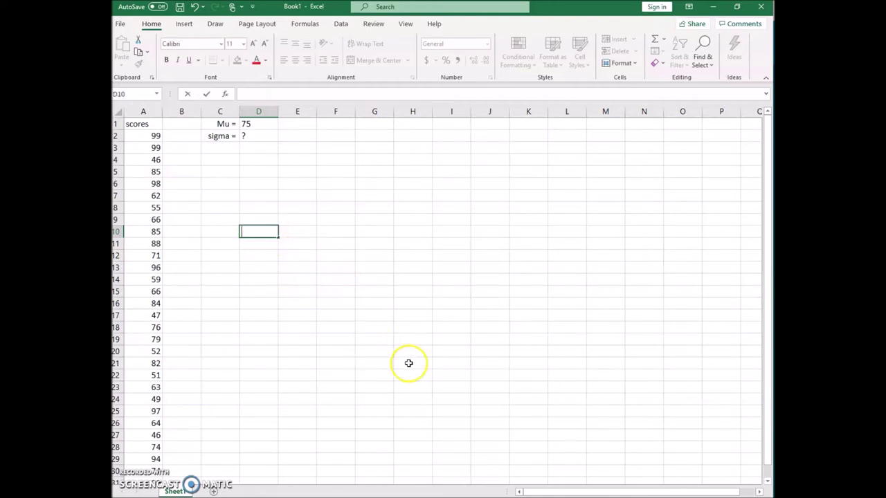
left_click(437, 374)
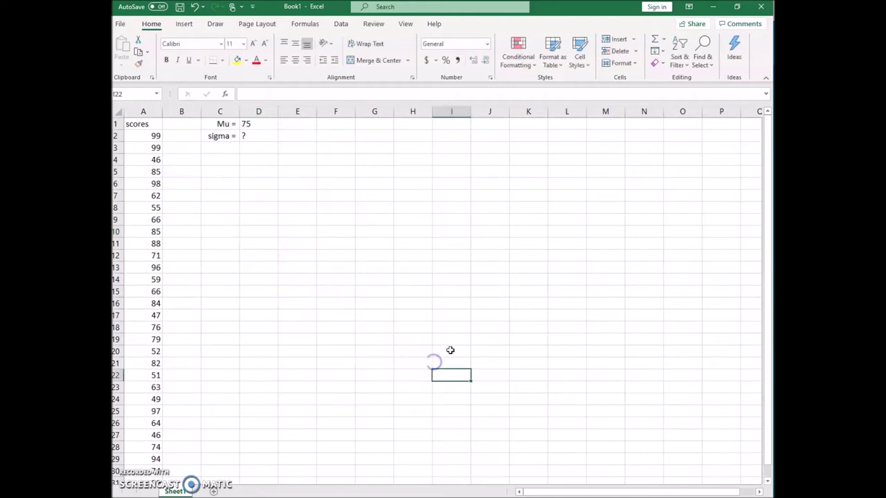
- Browse the t-Test entries in the Data Analysis list and cancel without running one
left_click(341, 24)
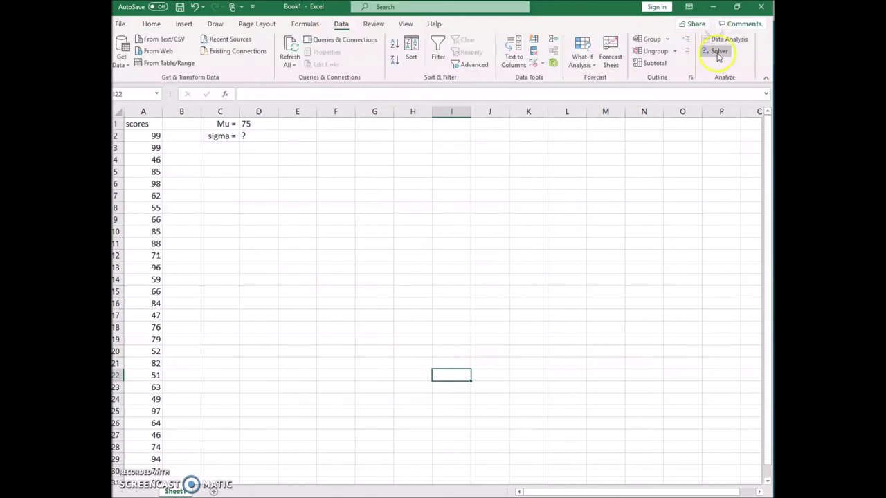
left_click(723, 39)
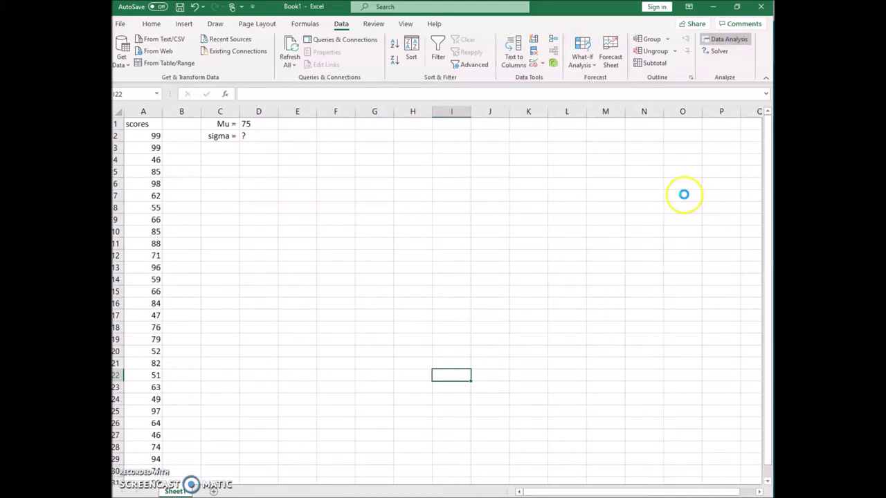
scroll(574, 299, "down", 3)
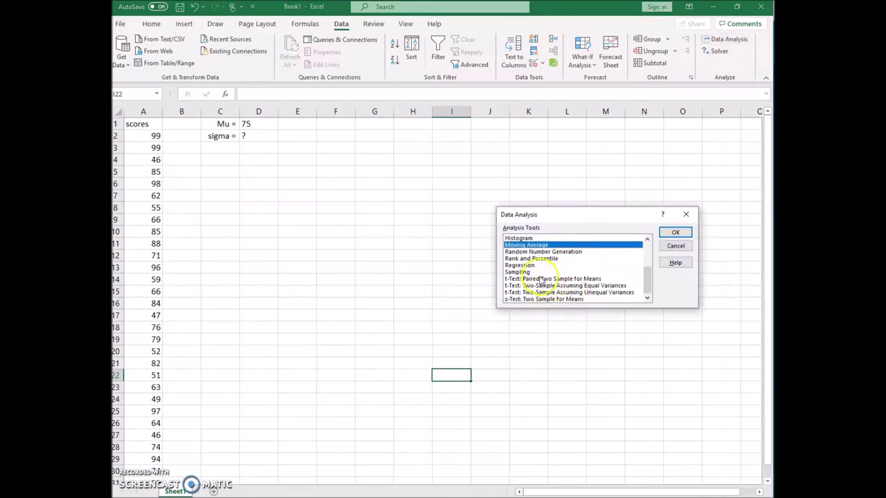
left_click_drag(541, 279, 547, 292)
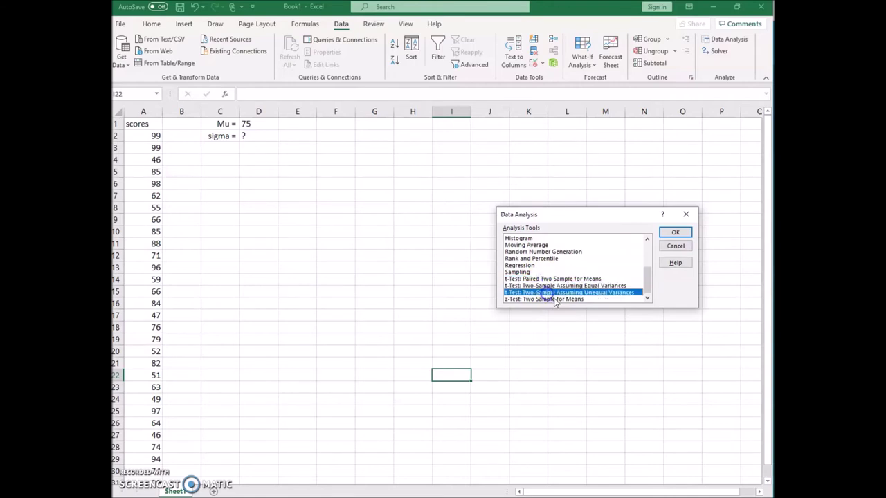
left_click(676, 248)
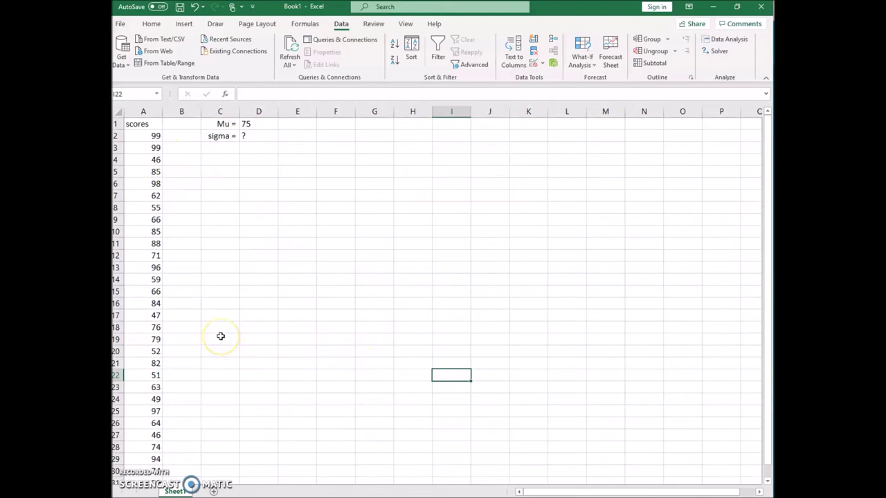
left_click(232, 317)
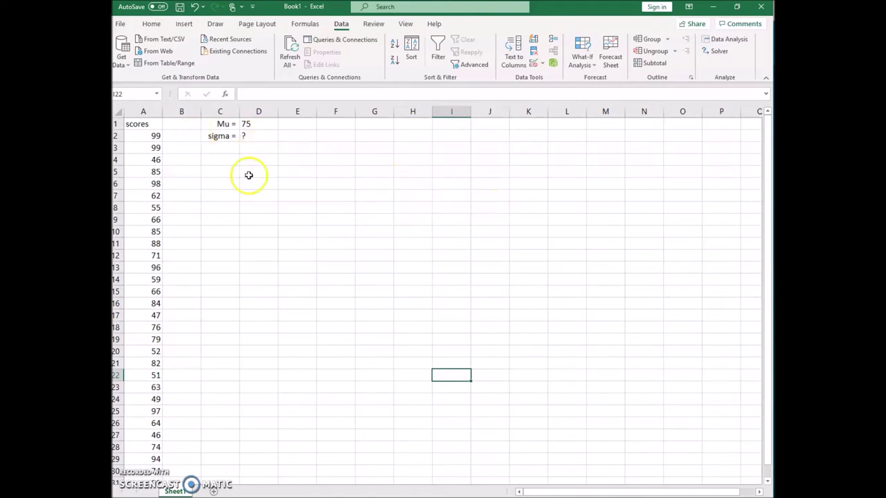
left_click(182, 123)
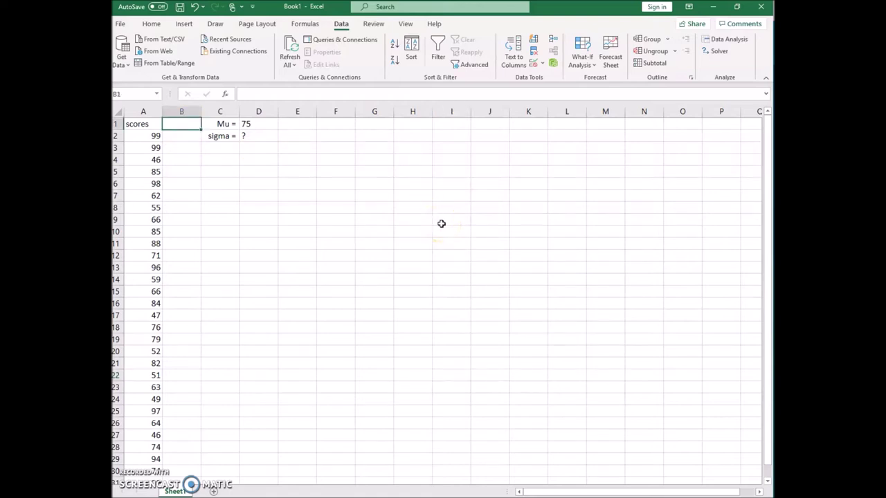
type("dummy")
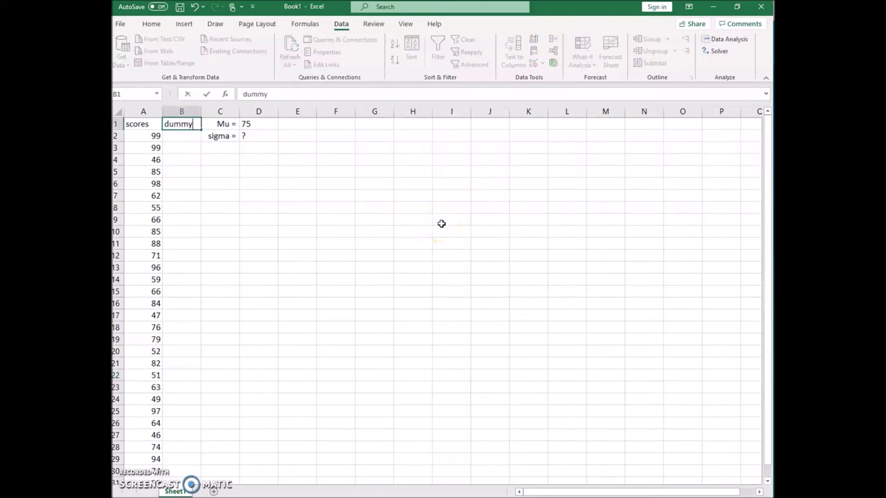
key("Return")
key("Down")
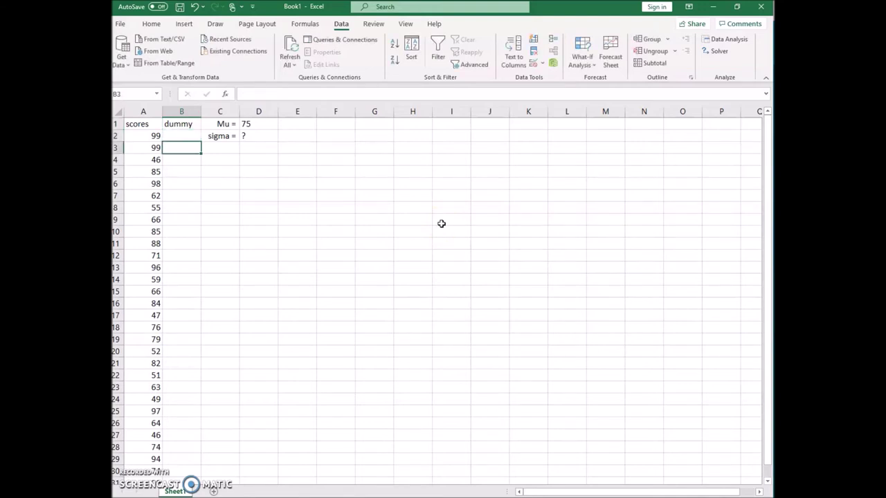
left_click(174, 134)
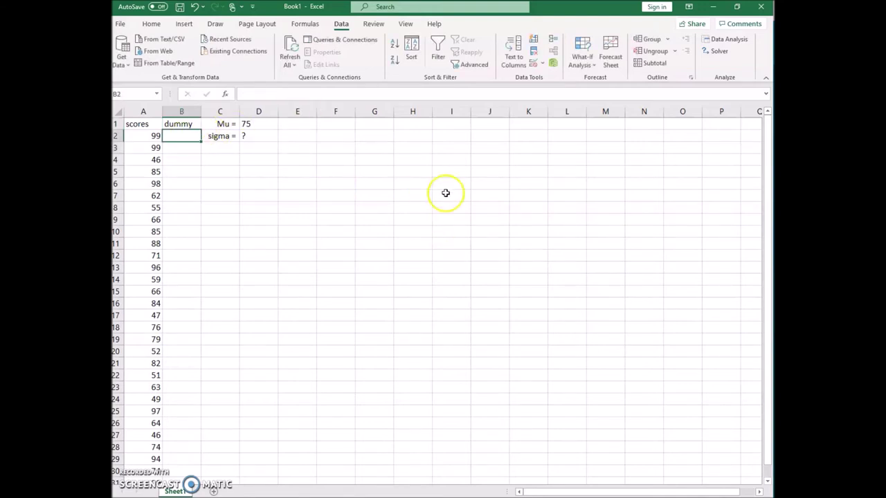
key("shift+Down")
key("shift+Down")
key("shift+Down")
key("shift+Down")
key("shift+Down")
key("shift+Down")
key("shift+Down")
key("shift+Down")
key("shift+Down")
key("shift+Down")
key("shift+Down")
key("shift+Down")
key("shift+Down")
key("shift+Down")
key("shift+Down")
key("shift+Down")
key("shift+Down")
key("shift+Down")
key("shift+Down")
key("shift+Down")
type("0")
key("ctrl+Return")
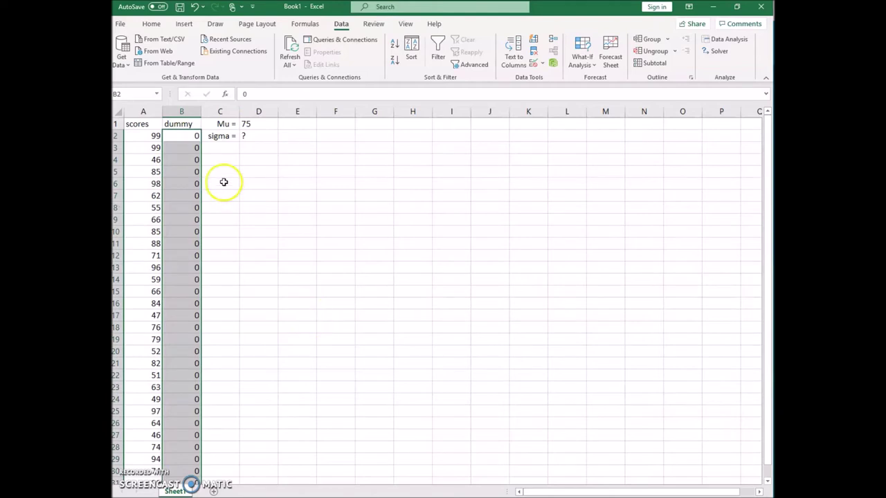
left_click(223, 180)
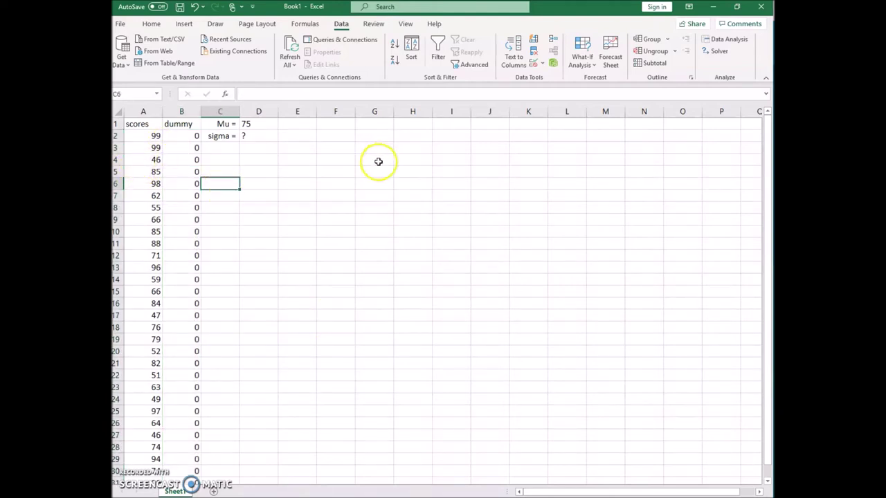
left_click(150, 137)
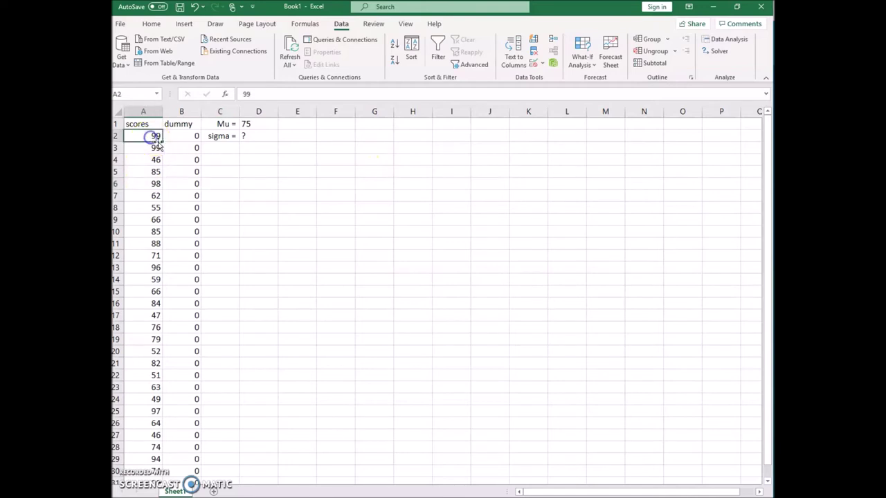
left_click(181, 135)
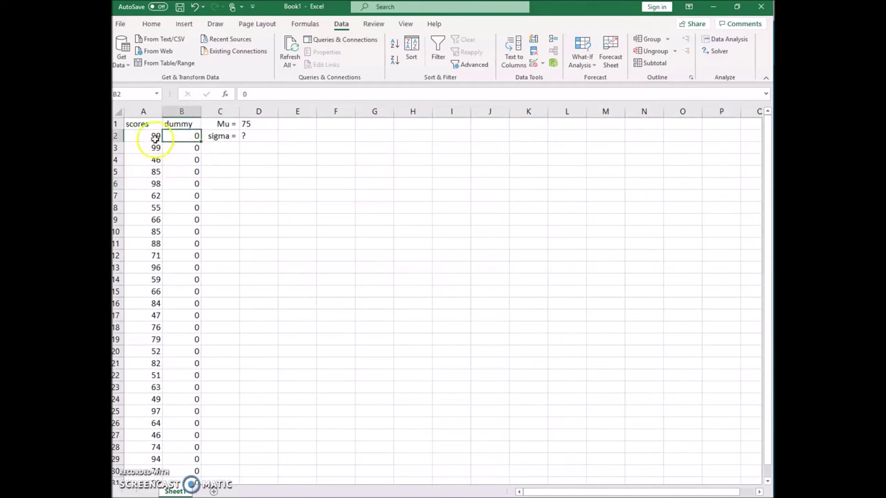
left_click(154, 136)
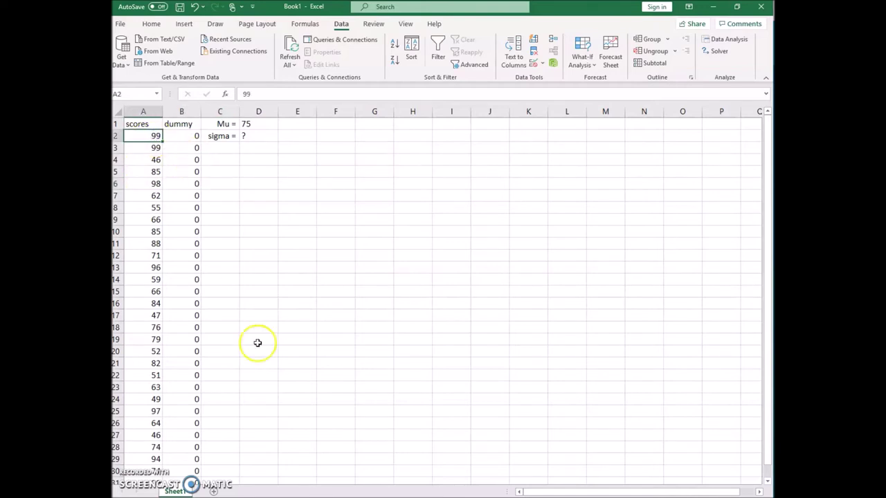
left_click(258, 126)
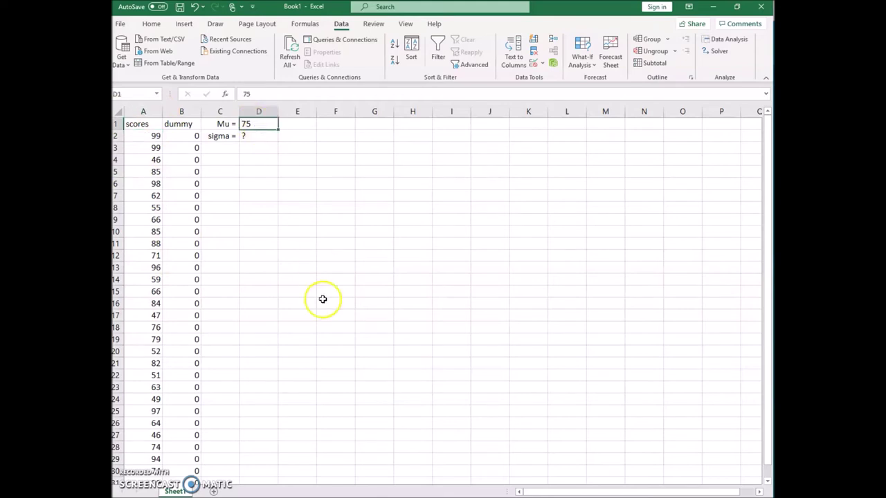
- Choose t-Test: Paired Two Sample for Means from the Data Analysis tools
left_click(722, 42)
scroll(595, 256, "down", 3)
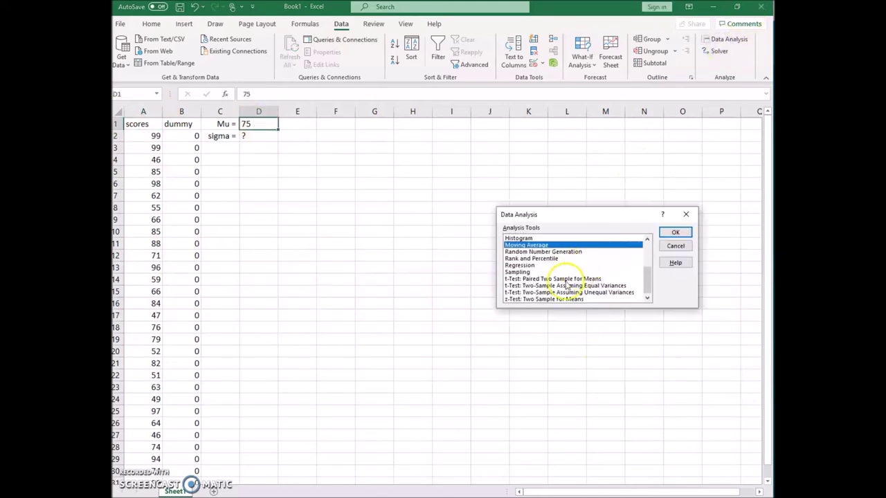
left_click(554, 278)
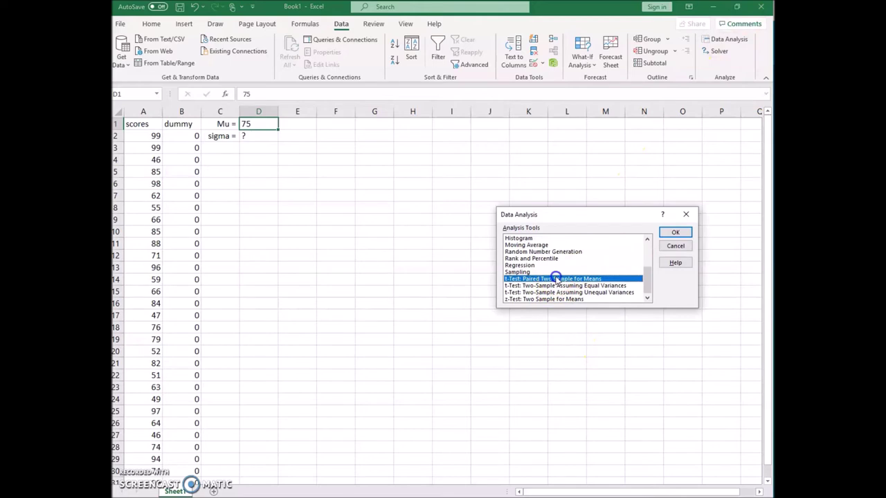
left_click(675, 233)
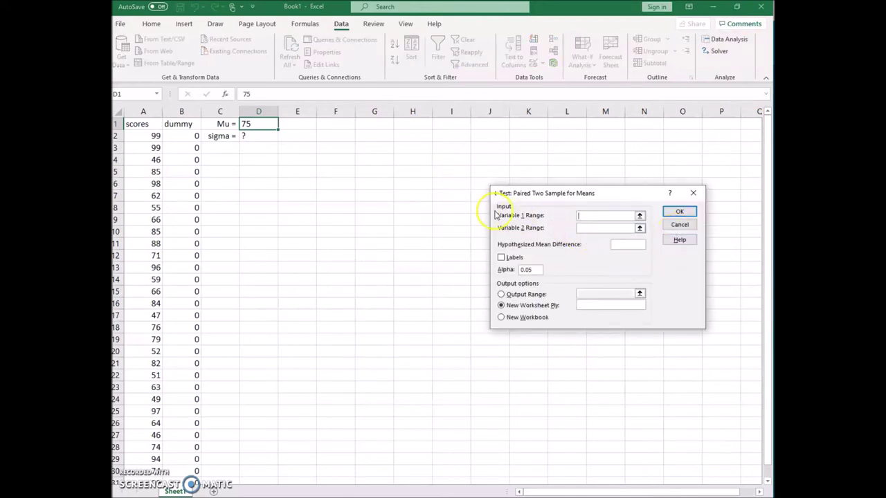
- Set ranges A1:A31 and B1:B31 with Labels, hypothesized difference 75, output at E1, and run it
left_click_drag(144, 124, 145, 482)
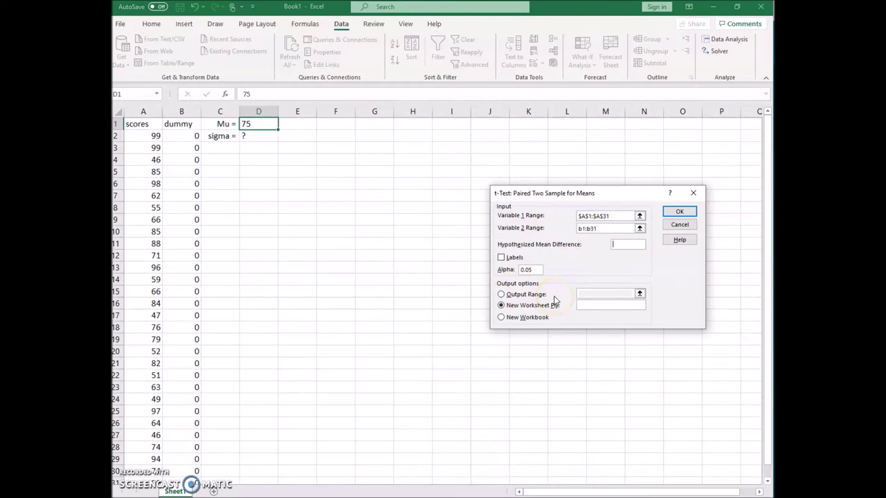
left_click(512, 262)
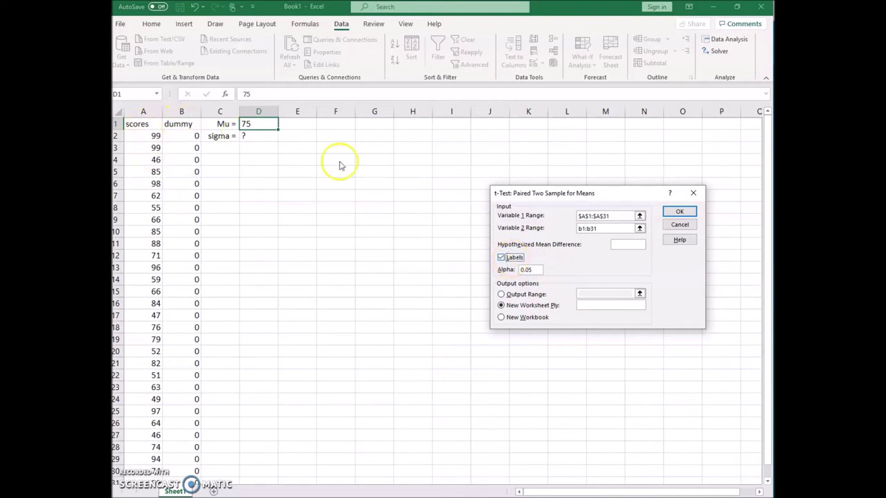
left_click(630, 242)
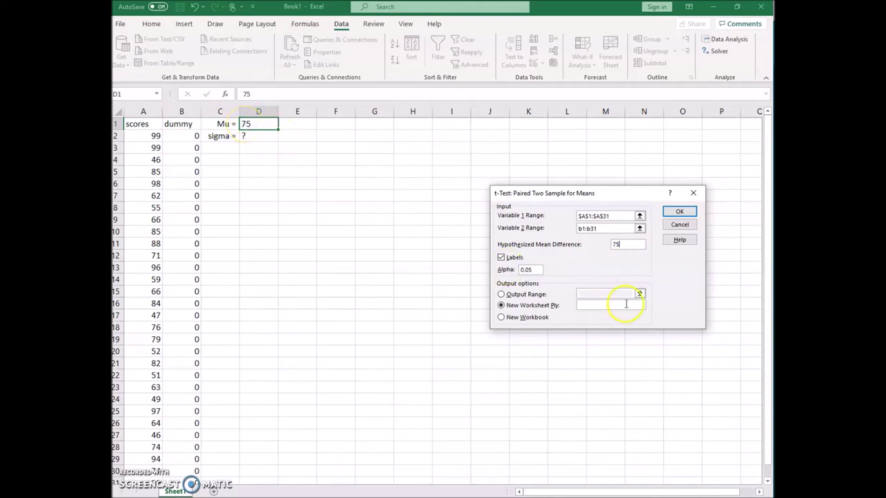
left_click(609, 228)
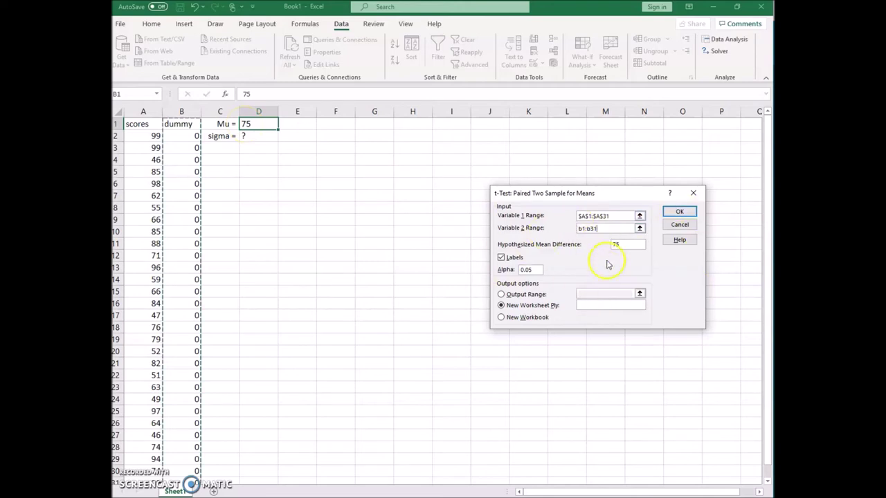
left_click(524, 294)
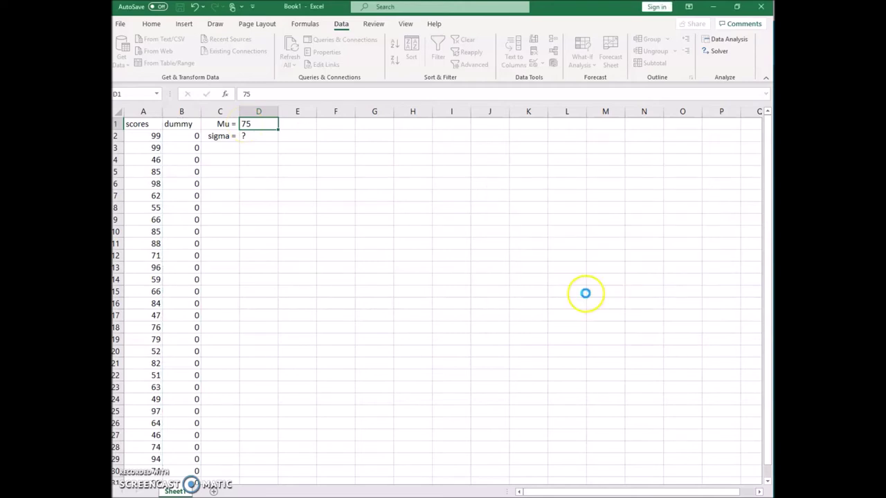
left_click(600, 292)
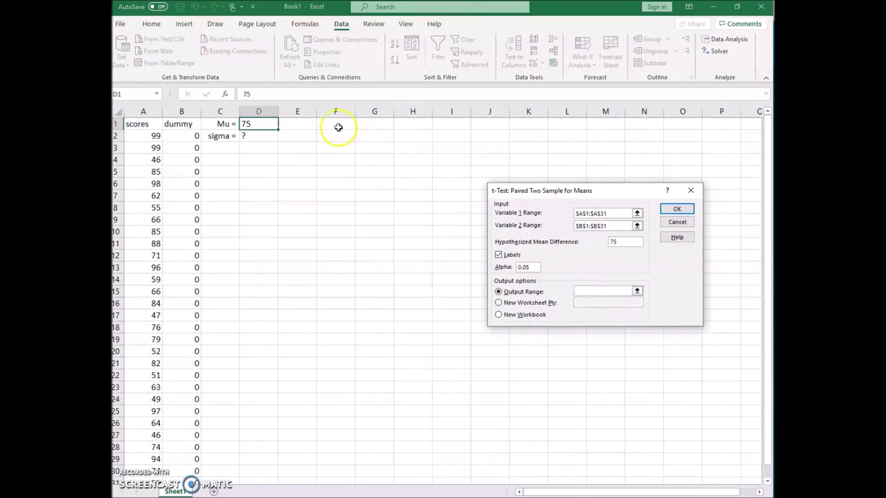
left_click(311, 124)
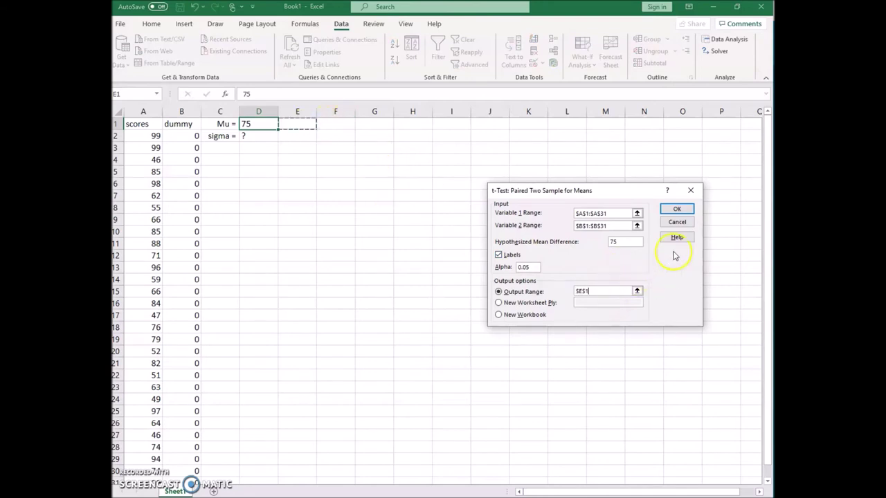
left_click(676, 209)
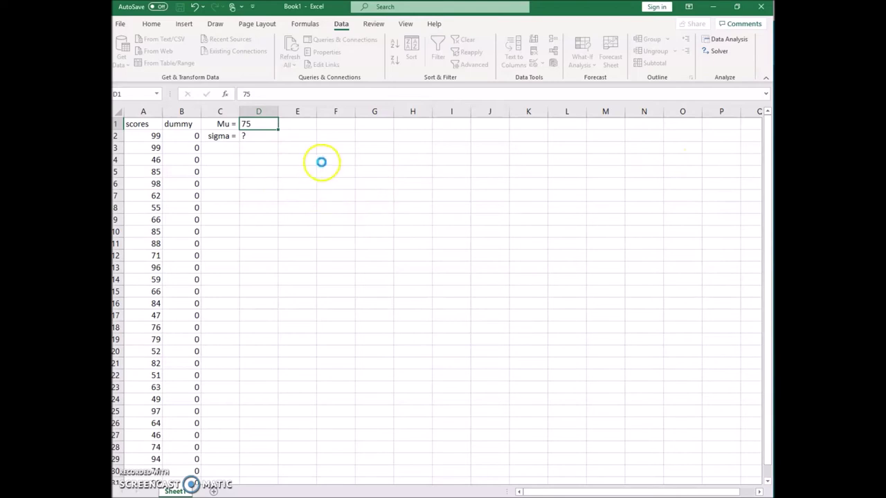
- AutoFit columns E:G and review mean 73.2333, variance 314.8747, 30 observations and df 29
left_click_drag(297, 112, 374, 112)
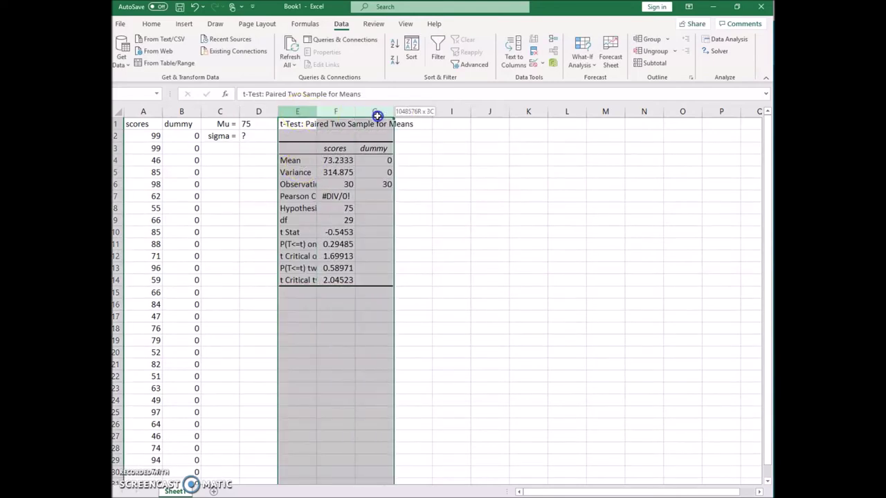
double_click(318, 115)
left_click(391, 260)
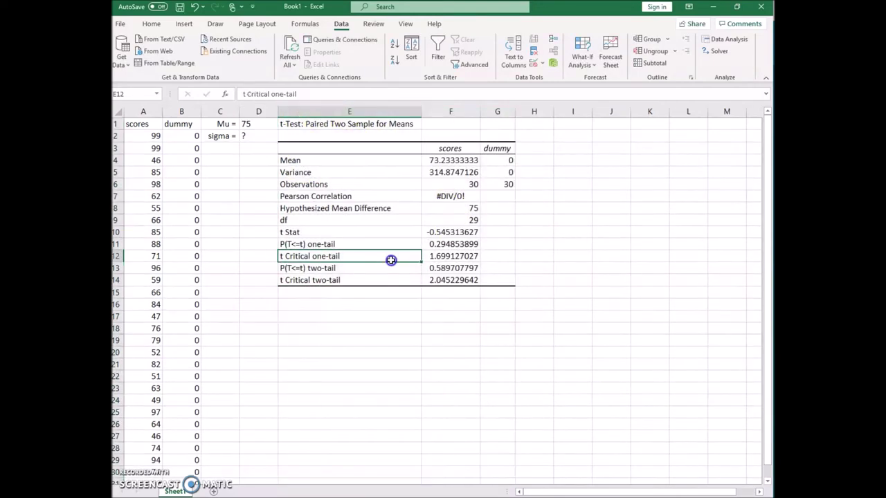
left_click(461, 160)
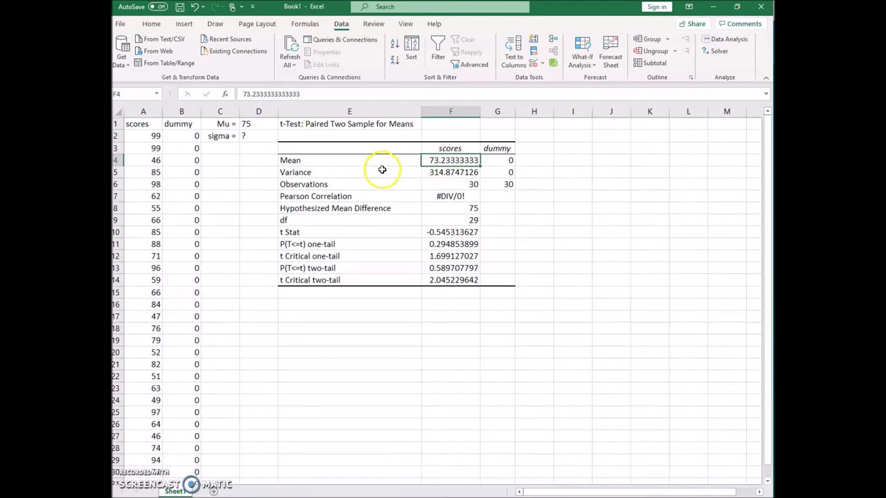
left_click(445, 171)
left_click(462, 185)
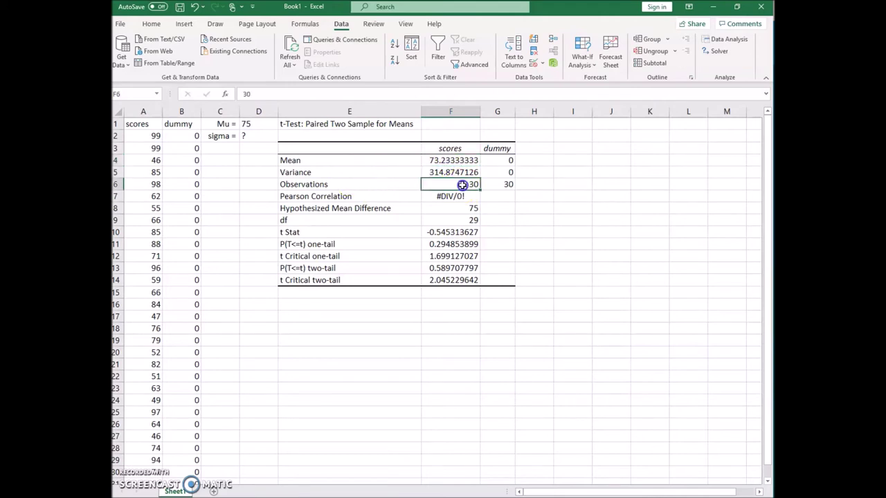
left_click(461, 209)
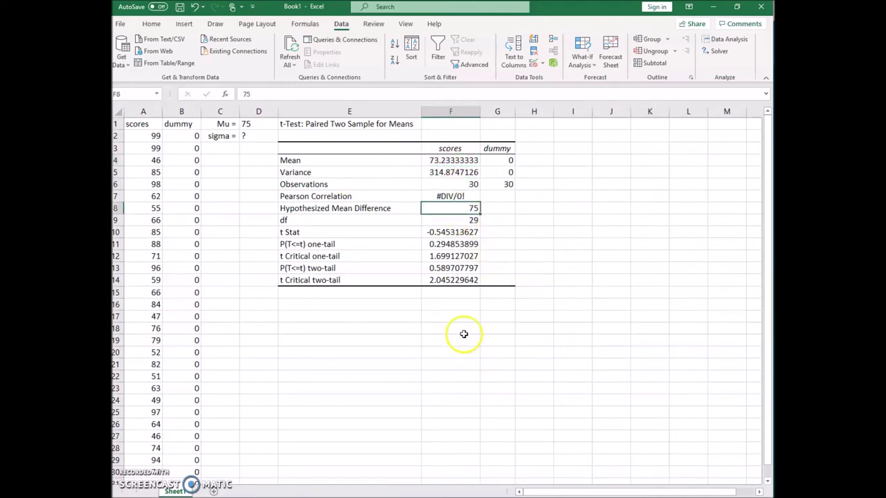
left_click(471, 221)
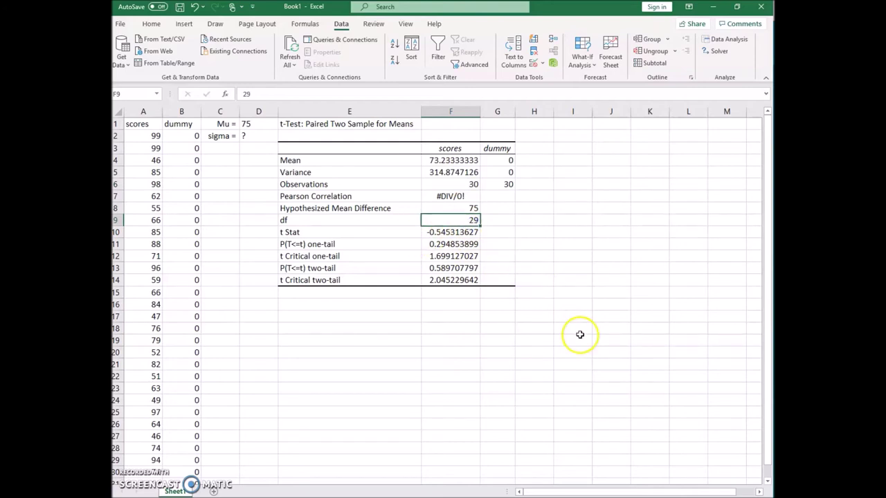
left_click(510, 161)
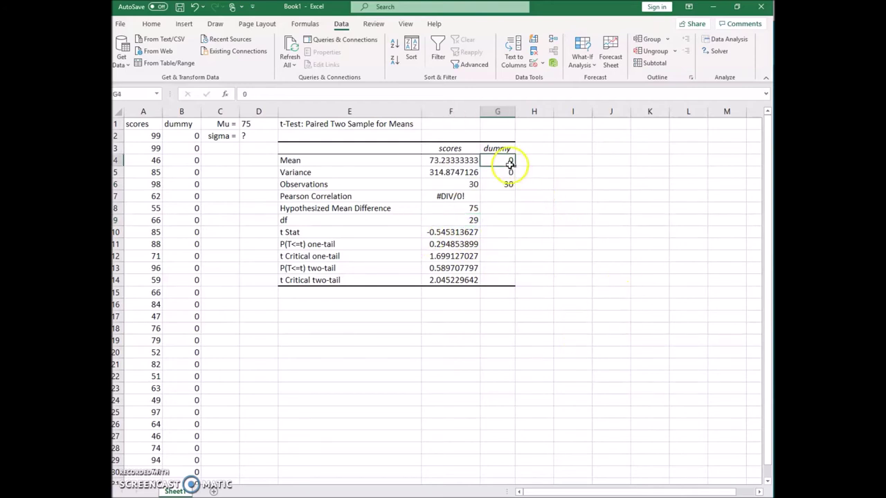
left_click_drag(510, 162, 510, 173)
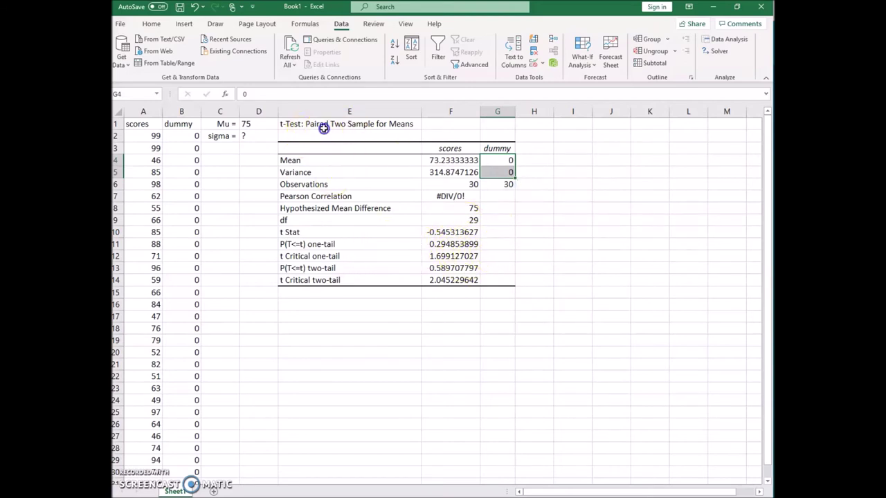
left_click(323, 128)
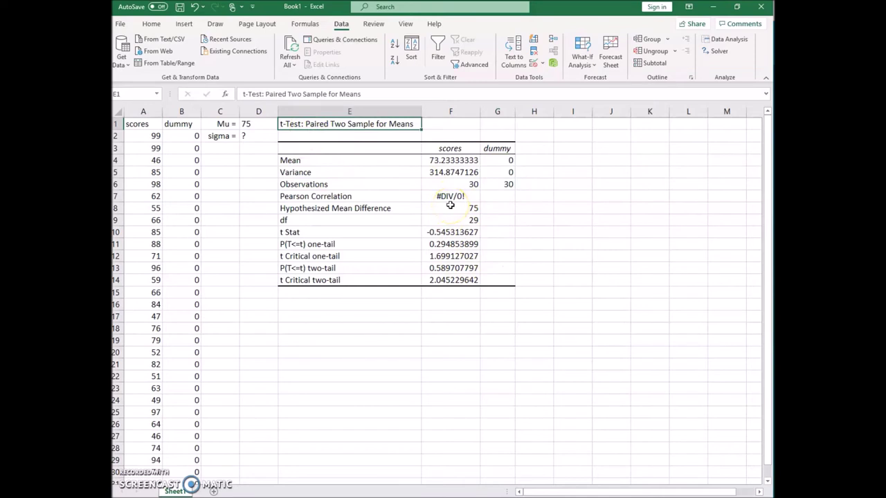
- Retitle the output as a one-sample t-test and delete the dummy results column G
type("t-test: one sample")
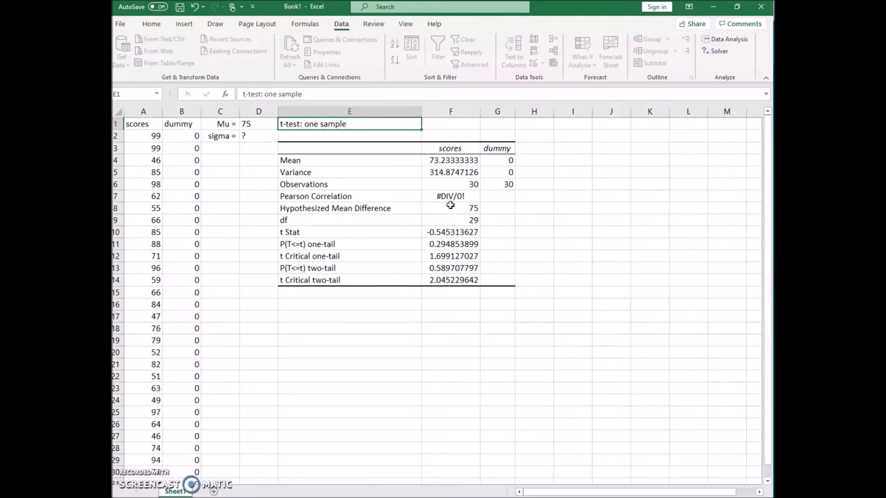
key("Tab")
left_click(502, 112)
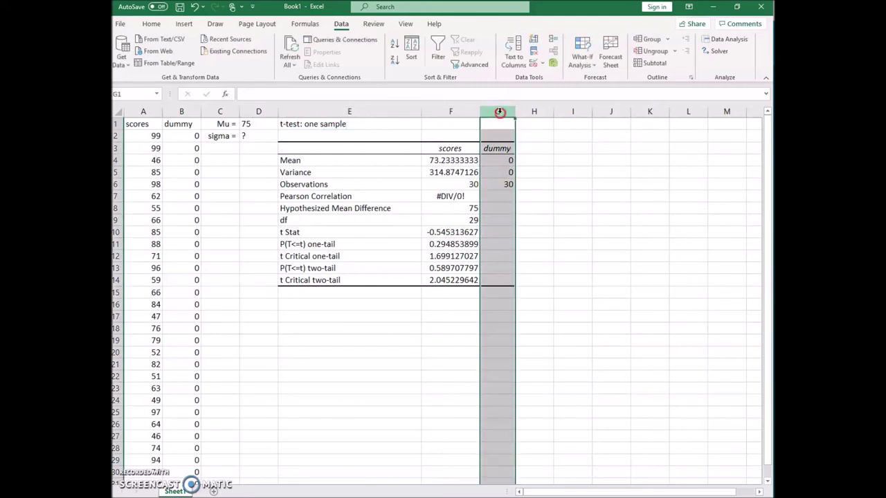
right_click(502, 112)
left_click(524, 214)
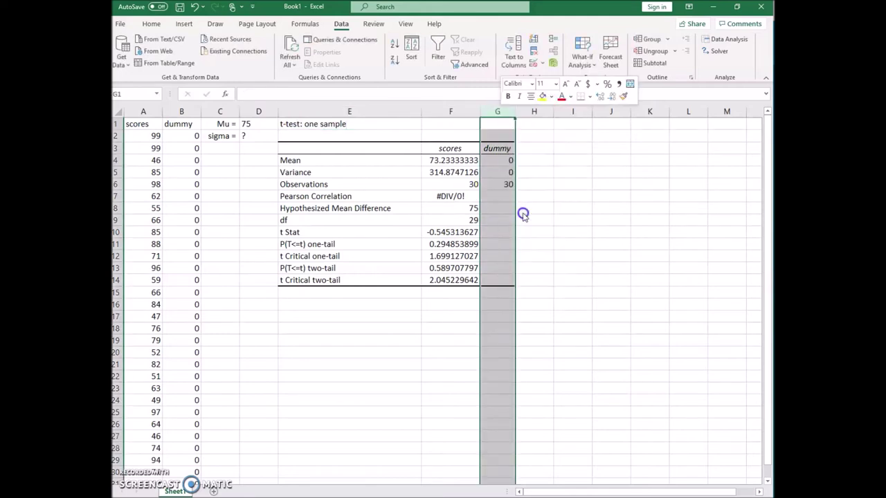
- Delete the Pearson Correlation row cells, shifting the cells below up
left_click_drag(346, 196, 423, 194)
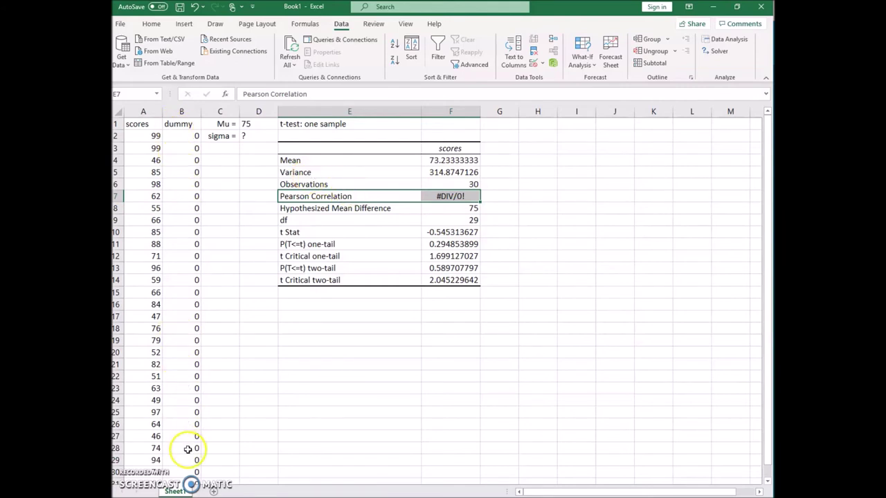
right_click(399, 196)
left_click(457, 314)
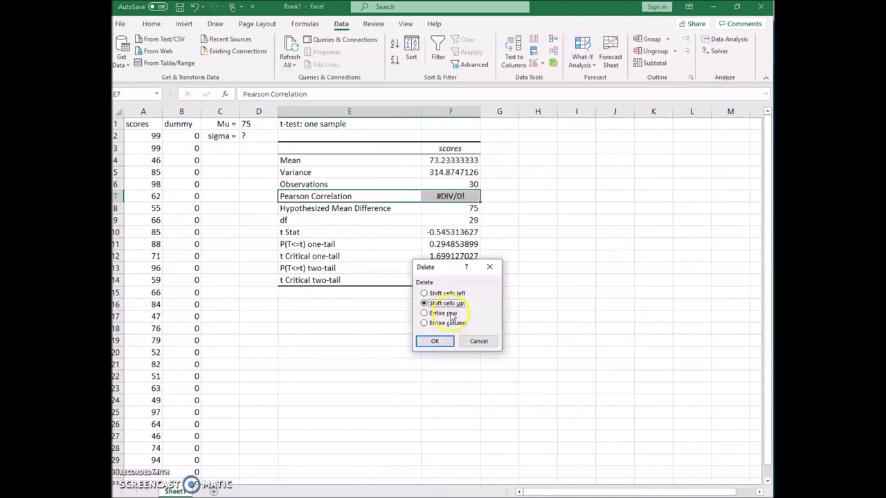
left_click(438, 341)
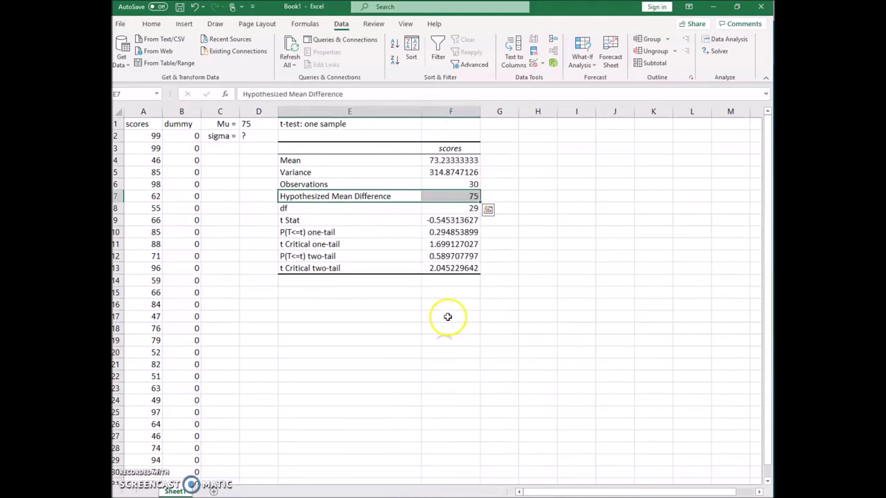
left_click(449, 293)
- Shorten the 'Hypothesized Mean Difference' label to 'Hypothesized Mean'
left_click(362, 197)
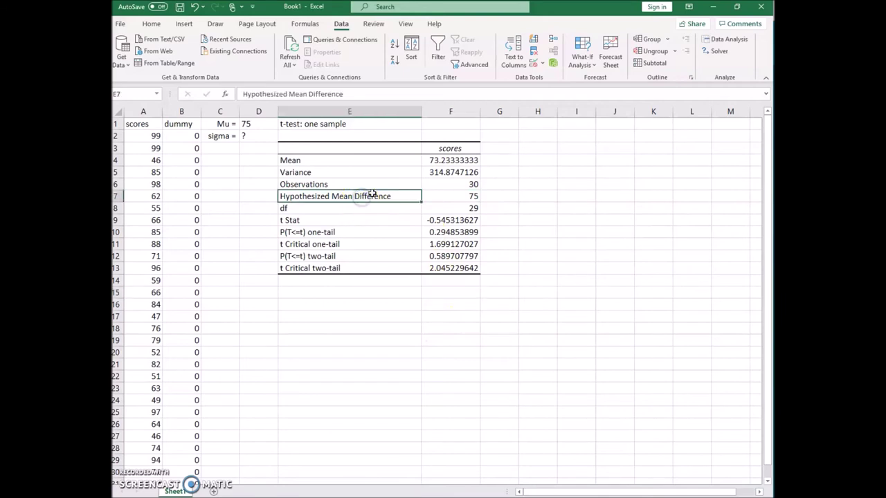
double_click(373, 196)
key("BackSpace")
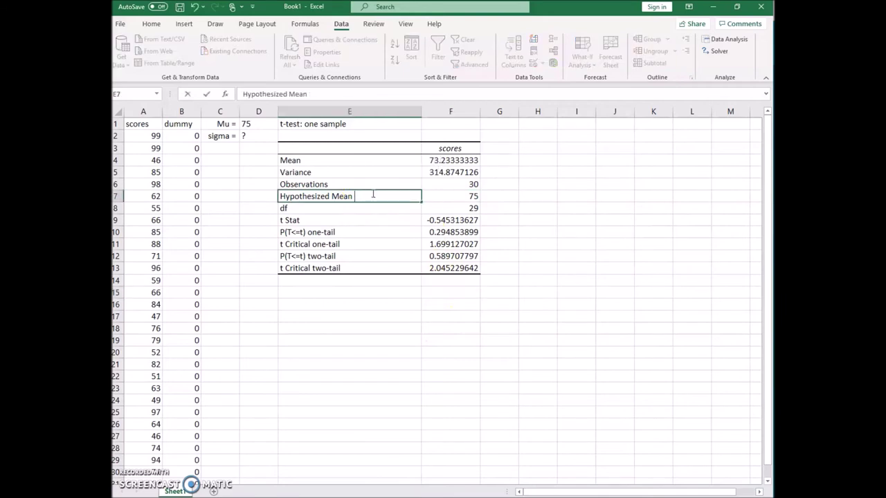
left_click(541, 294)
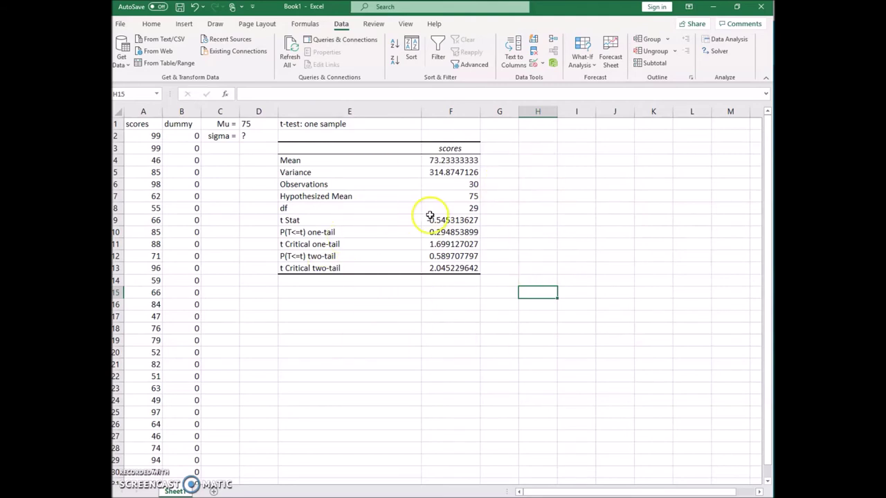
left_click(339, 220)
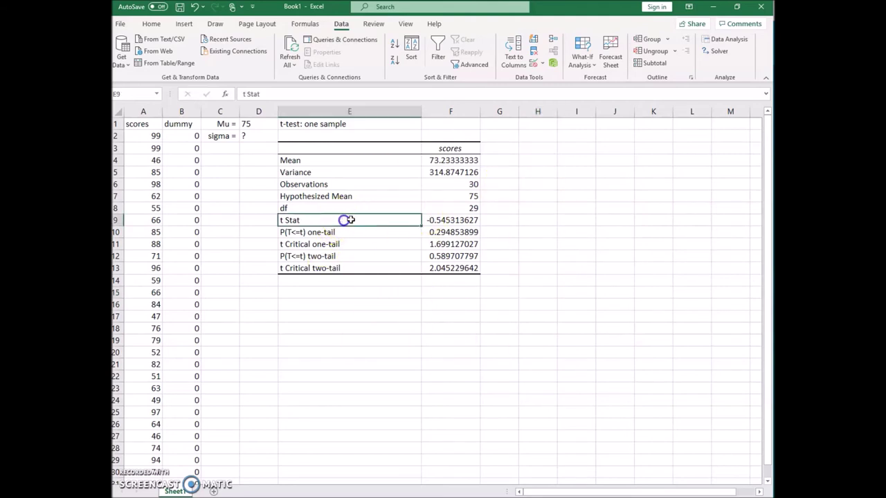
left_click(449, 220)
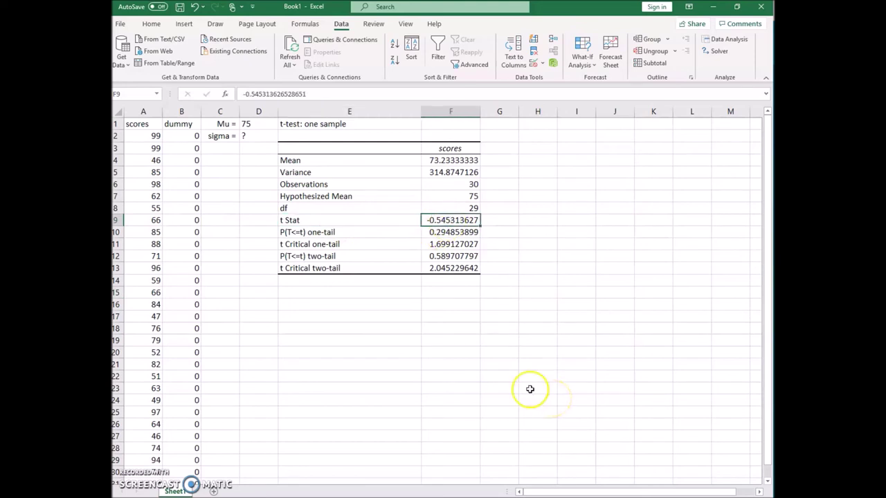
left_click(449, 232)
left_click(451, 257)
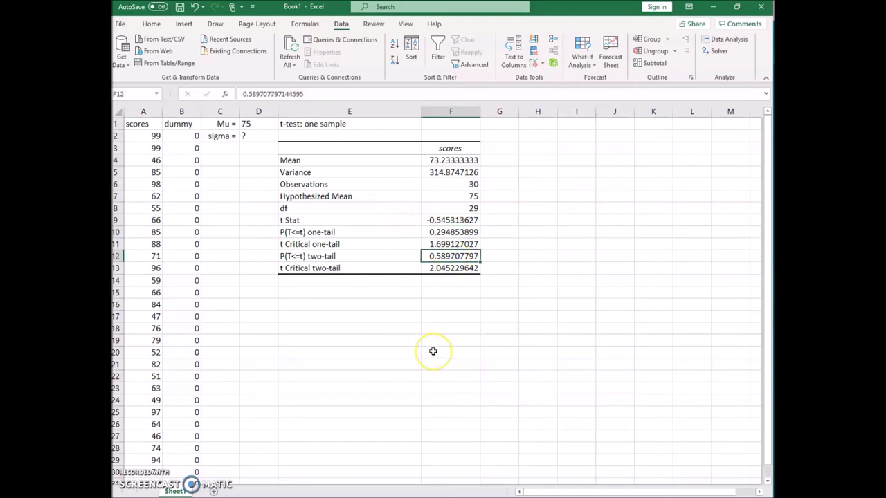
left_click_drag(311, 269, 446, 271)
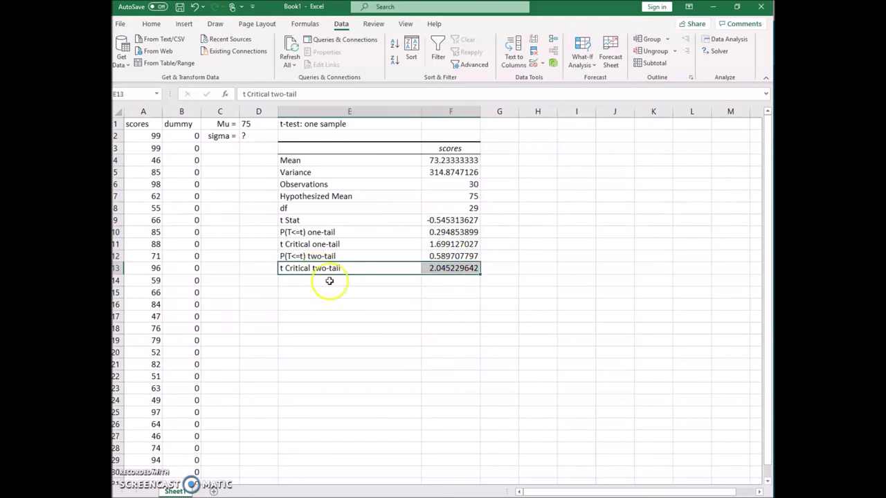
left_click(454, 255)
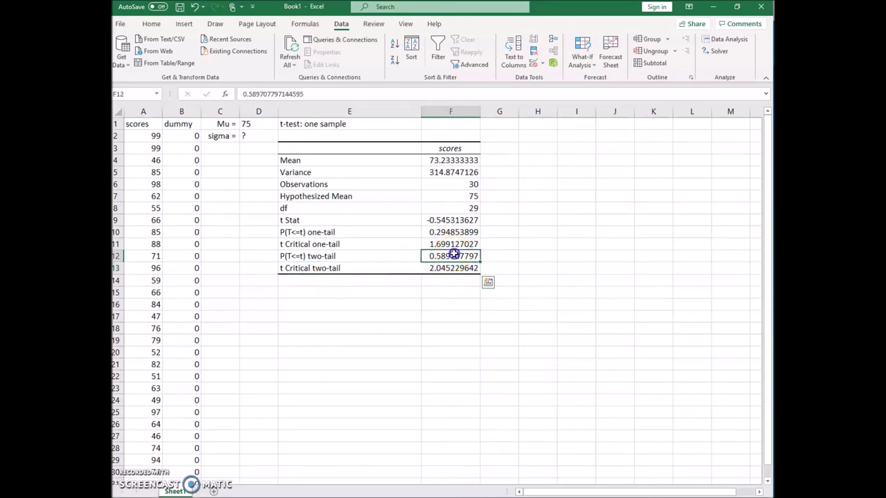
left_click(457, 220, "ctrl")
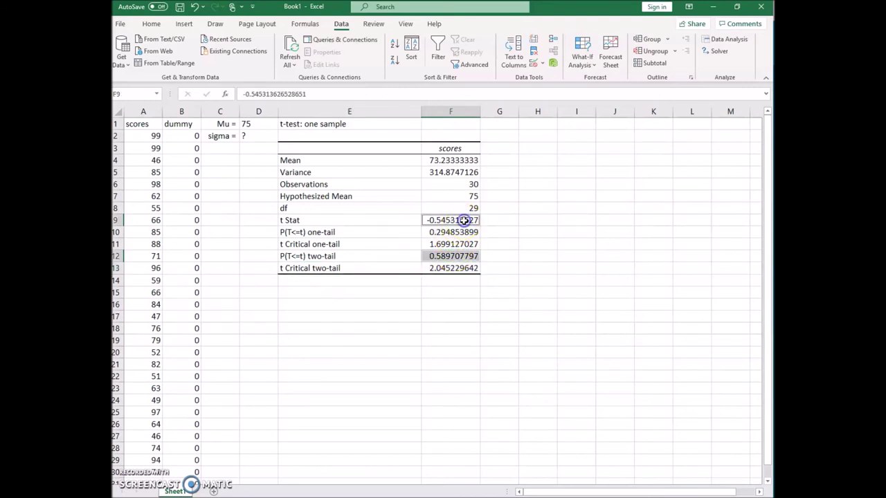
left_click(396, 325)
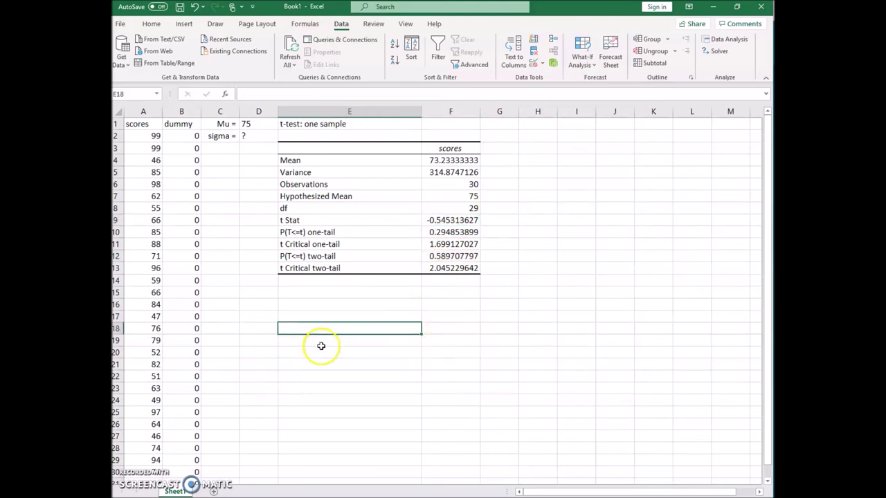
- Enter =AVERAGE(A2:A31) in E18 and =VAR.S(A2:A31) in F18, checking variance against the table
type("=average(")
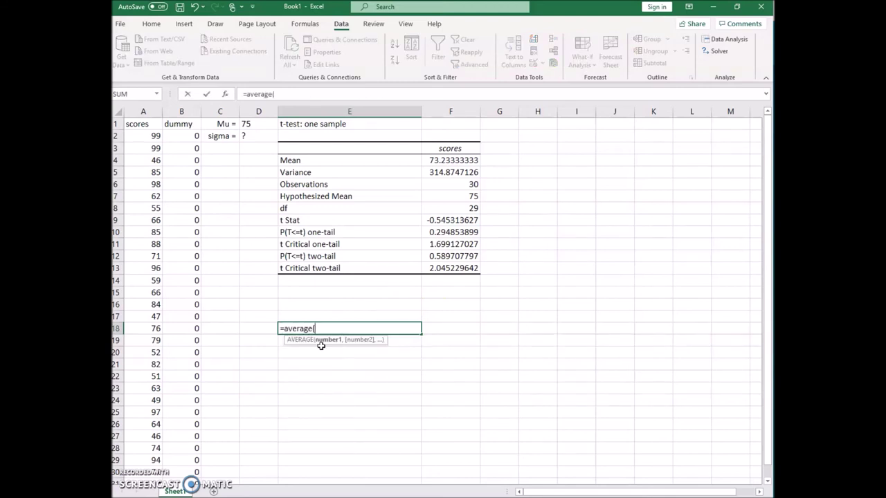
type("a2:a31)")
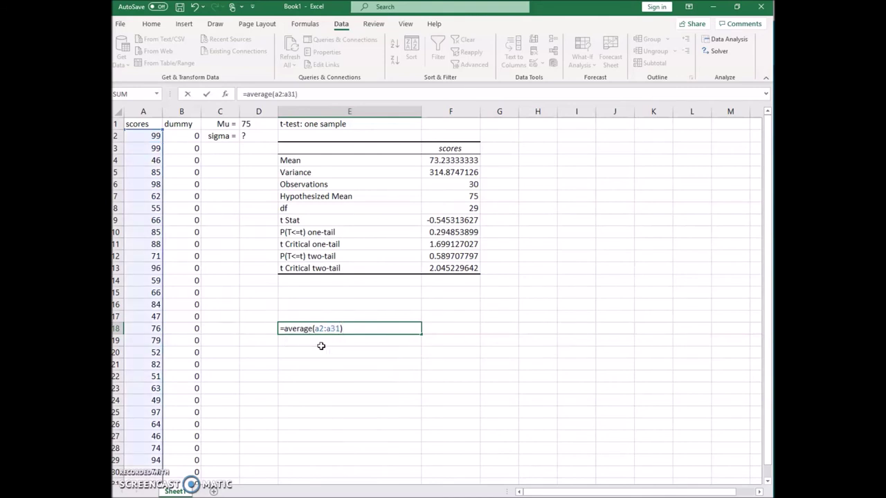
key("Tab")
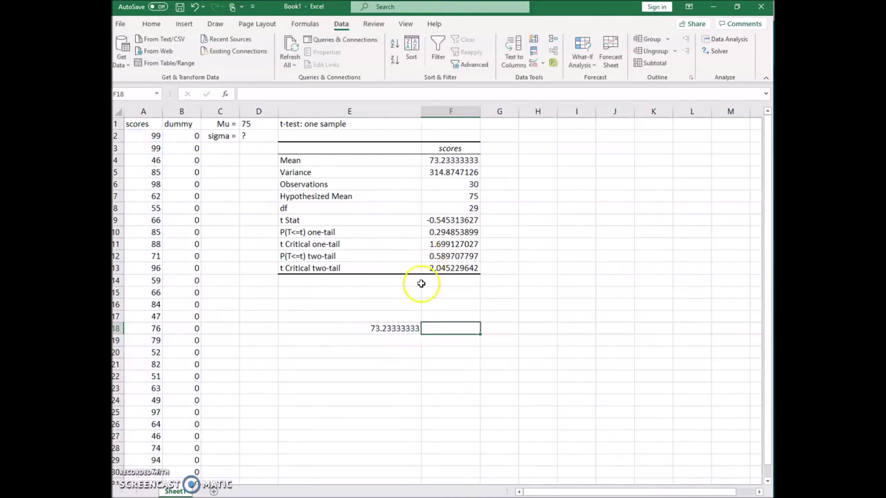
left_click(450, 331)
type("=var")
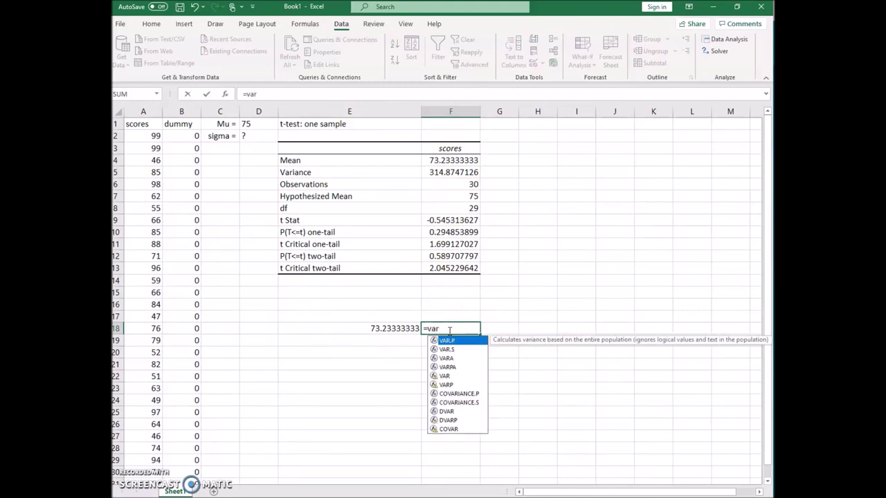
type(".s(a2")
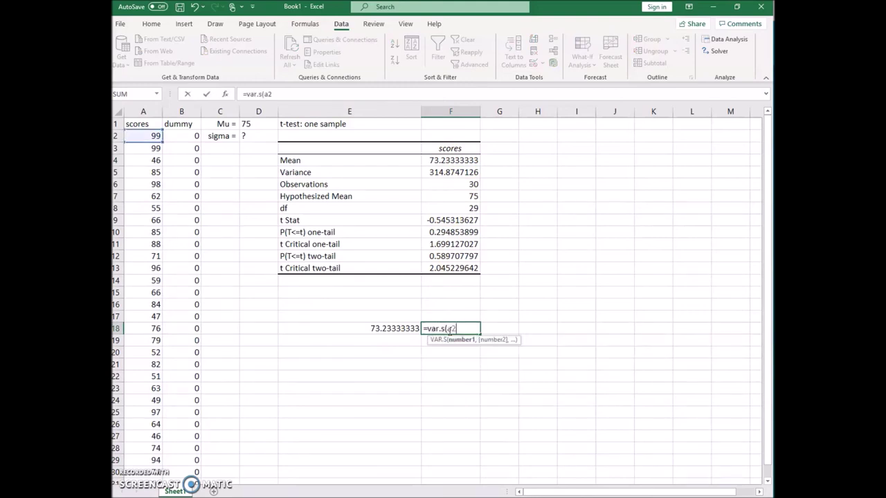
type(":a31)")
key("Tab")
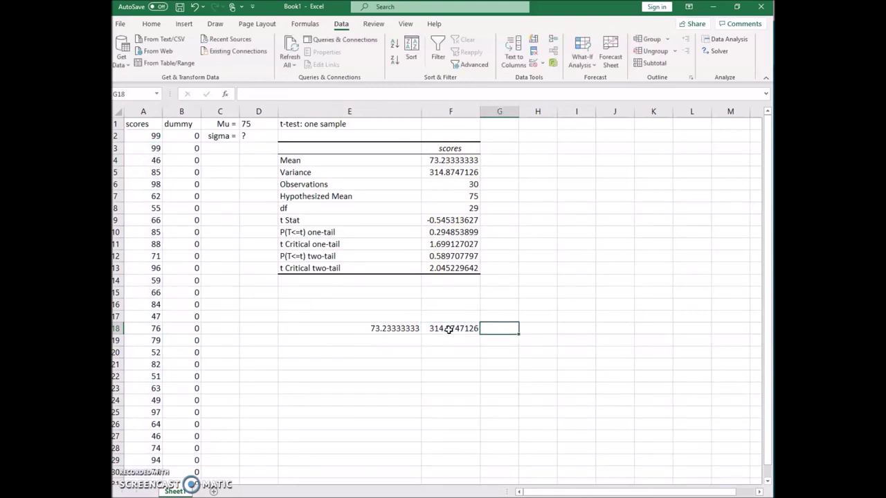
left_click(449, 330)
left_click(454, 172, "ctrl")
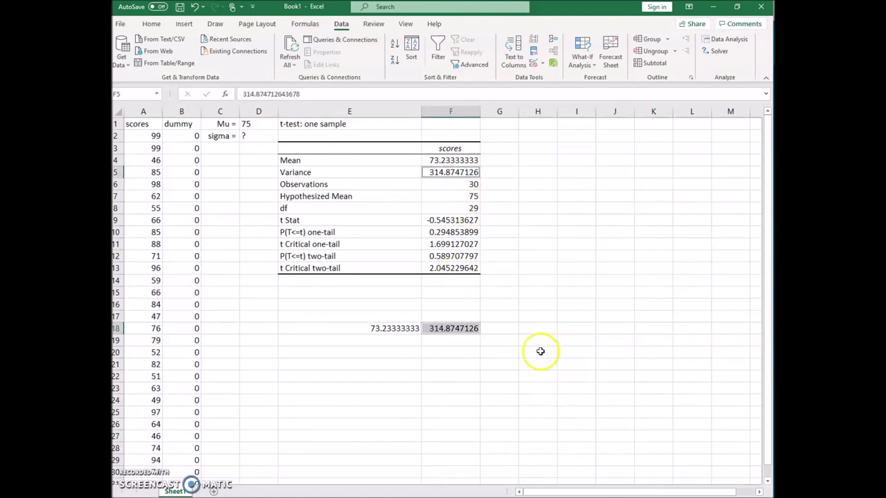
- Enter =COUNT(A2:A31) in G18 and compare it with the table's Observations value
left_click(512, 330)
type("=")
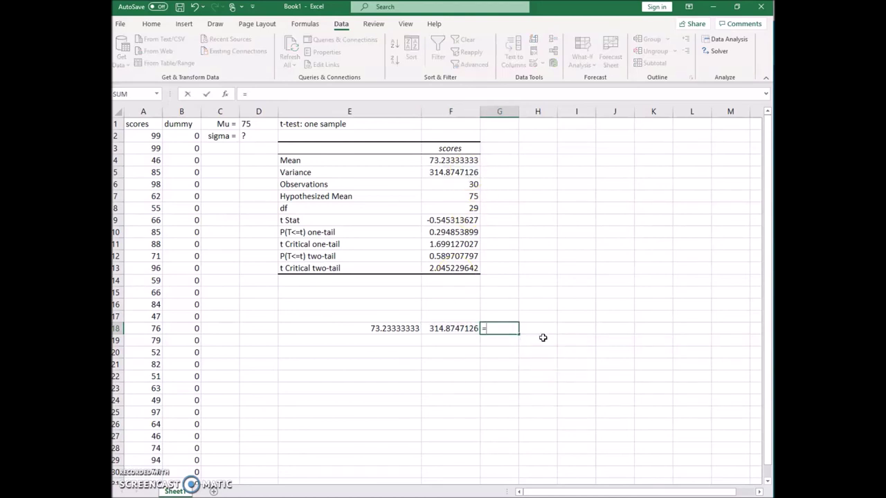
type("count(a2:a31")
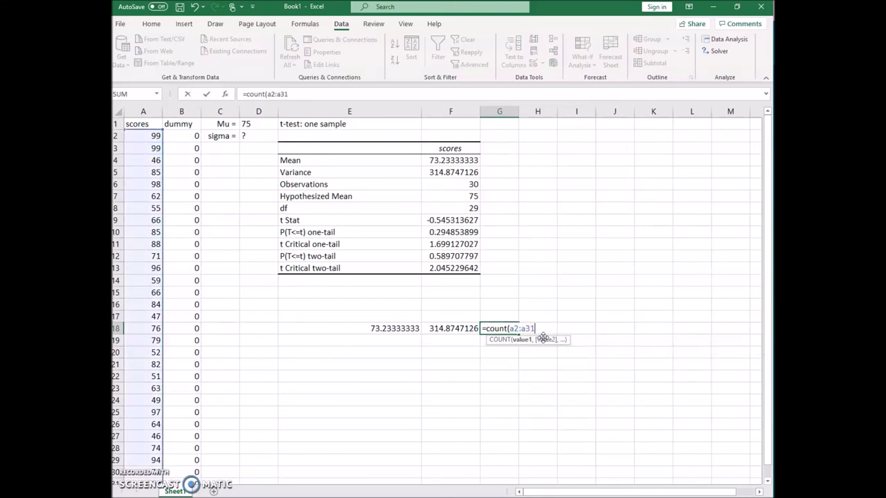
key("Tab")
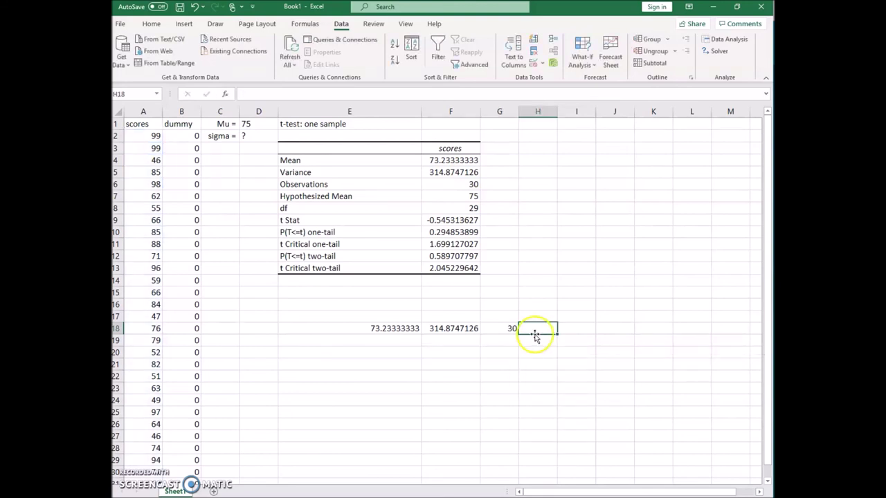
left_click(507, 330)
left_click(437, 187)
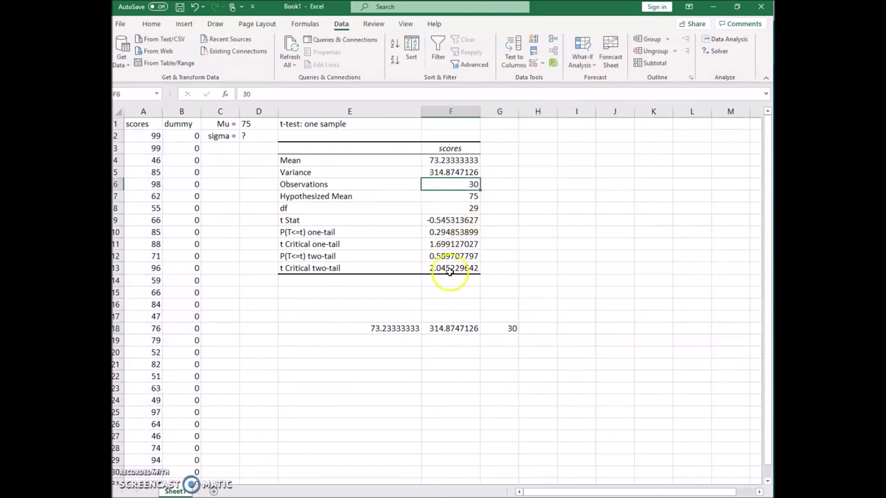
- Label E17:G17 with the headings mean, variance and n
left_click(388, 316)
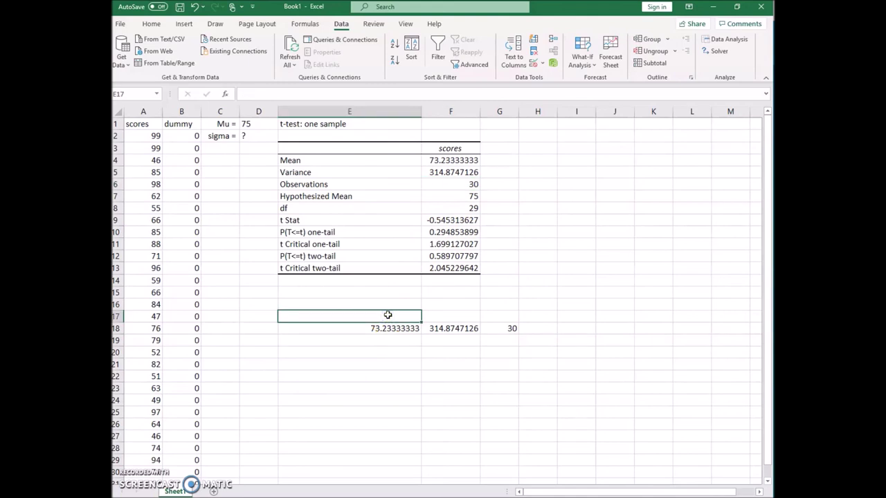
type("mean")
key("Tab")
type("varia")
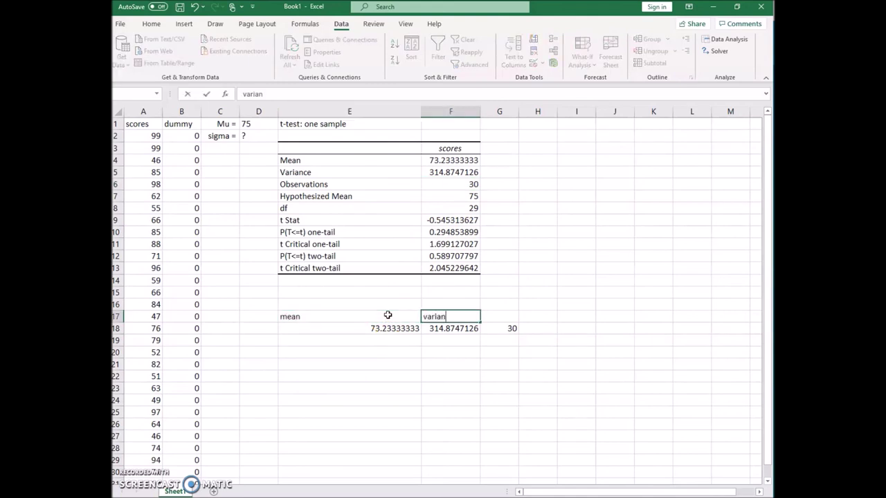
type("nce")
key("Tab")
type("n")
key("Tab")
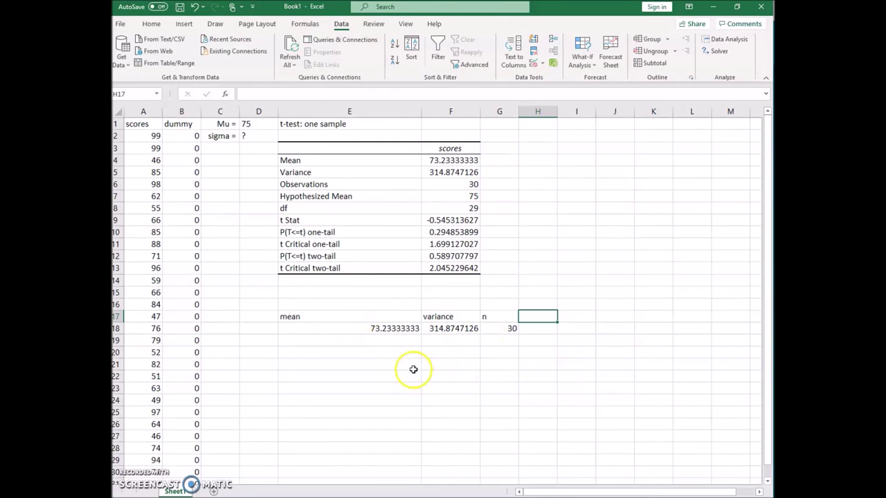
left_click(389, 353)
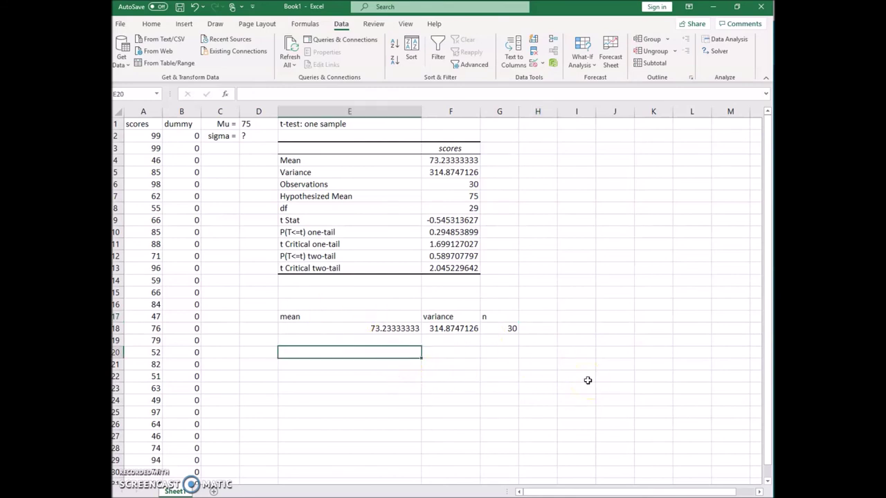
- Enter =(E18-D1)/SQRT(F18/G18) in E20 to compute t
type("=")
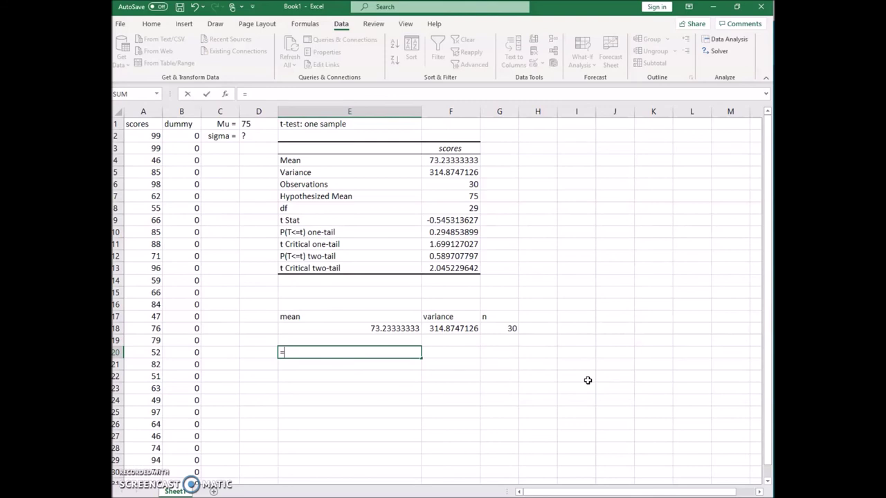
type("(")
left_click(373, 328)
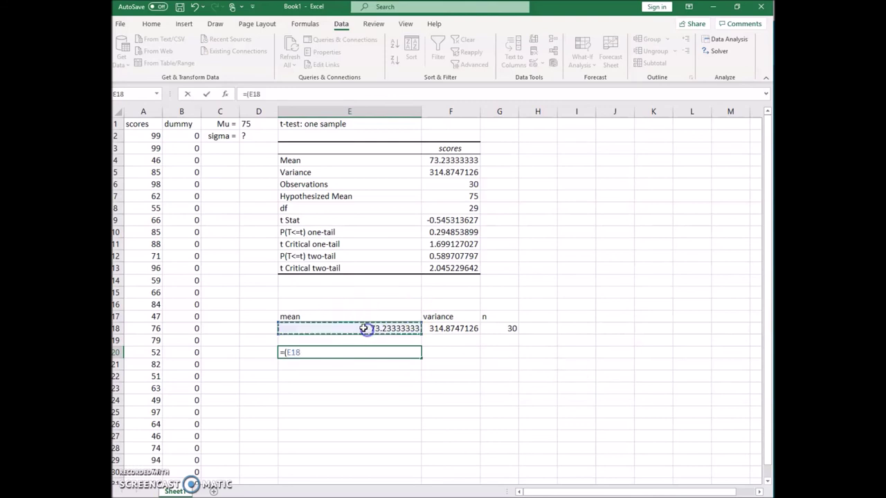
type("-")
left_click(258, 123)
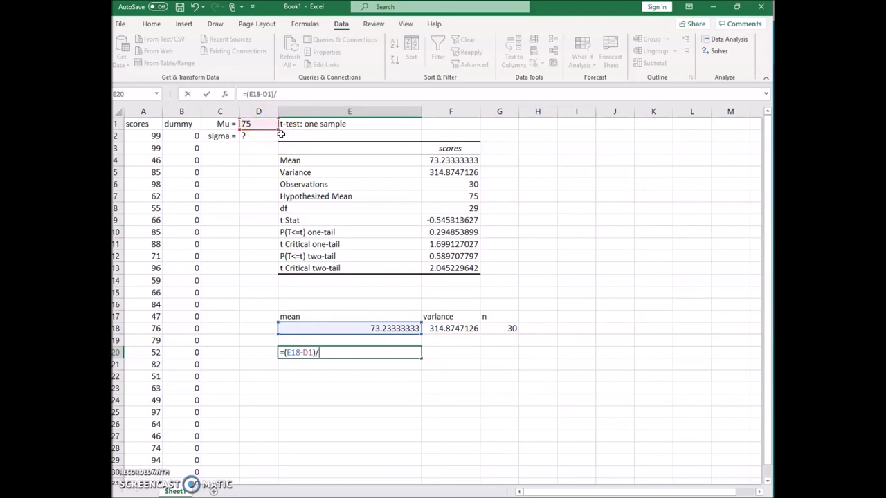
type(")/sqrt(")
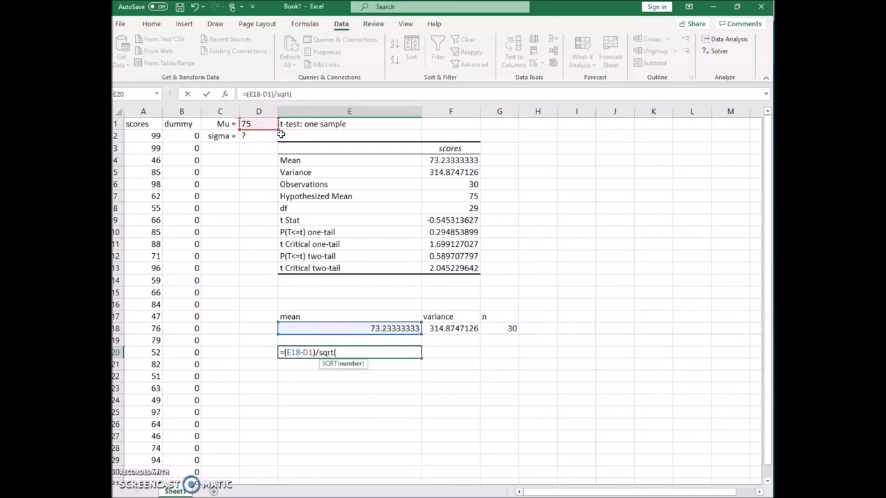
left_click(465, 329)
type("/")
left_click(504, 328)
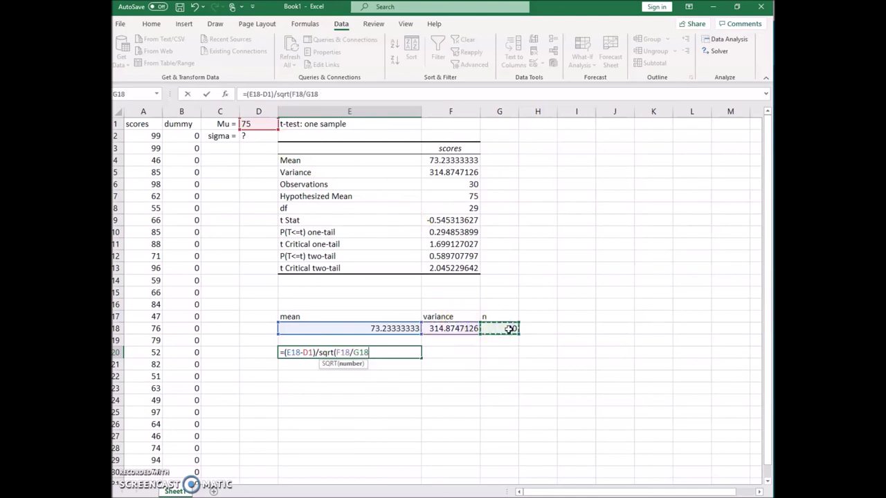
key("Return")
- Label the result 't' in E19 and compare it with the table's t Stat -0.5453
left_click(400, 340)
type("t")
left_click(391, 366)
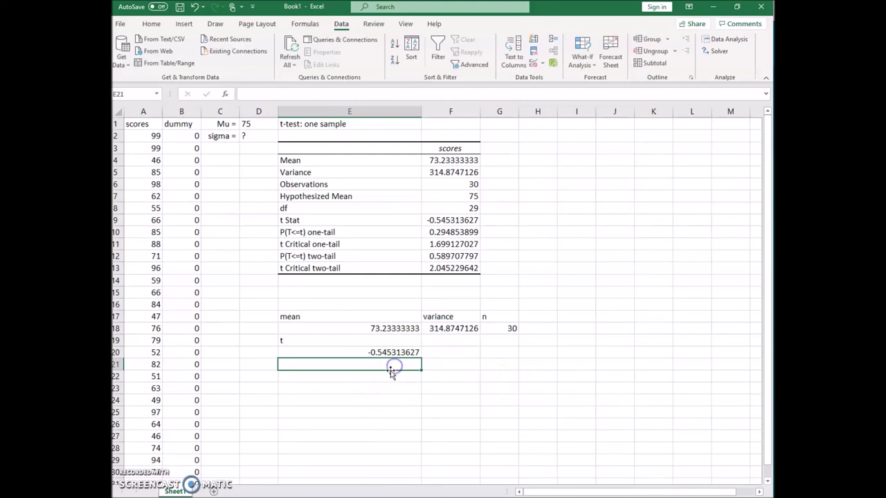
left_click(405, 354)
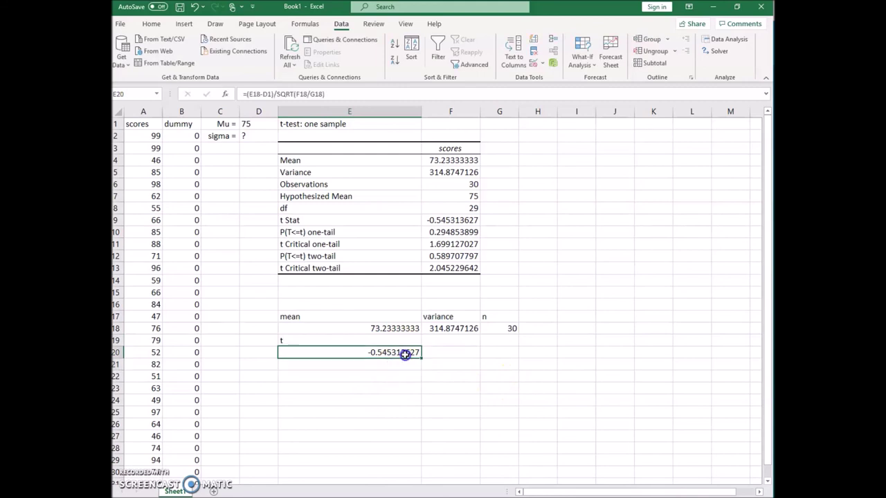
left_click(469, 220, "ctrl")
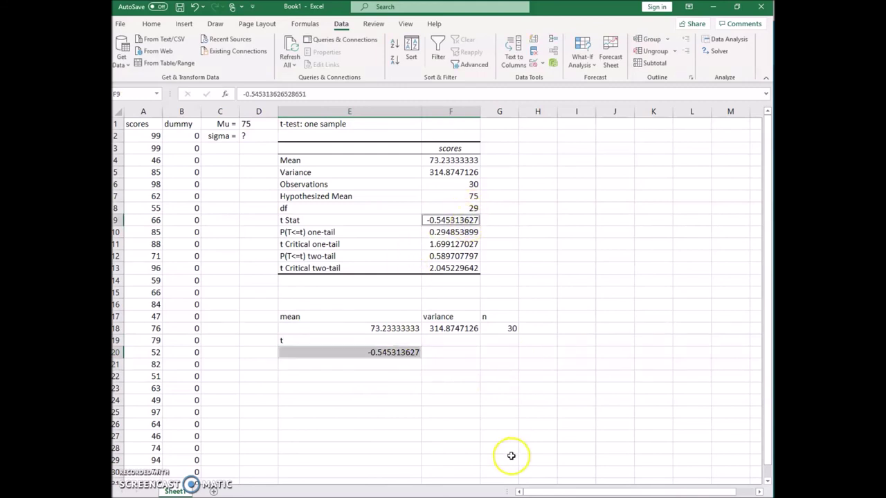
left_click(434, 354)
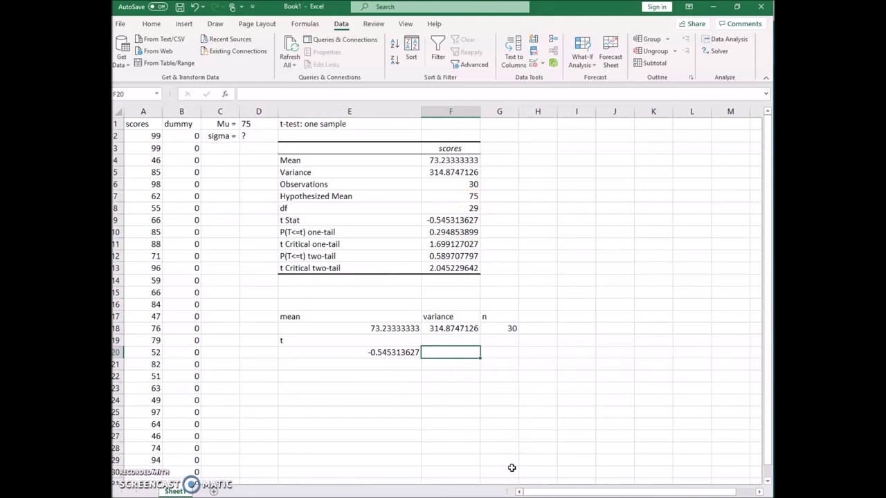
type("=t.dist(")
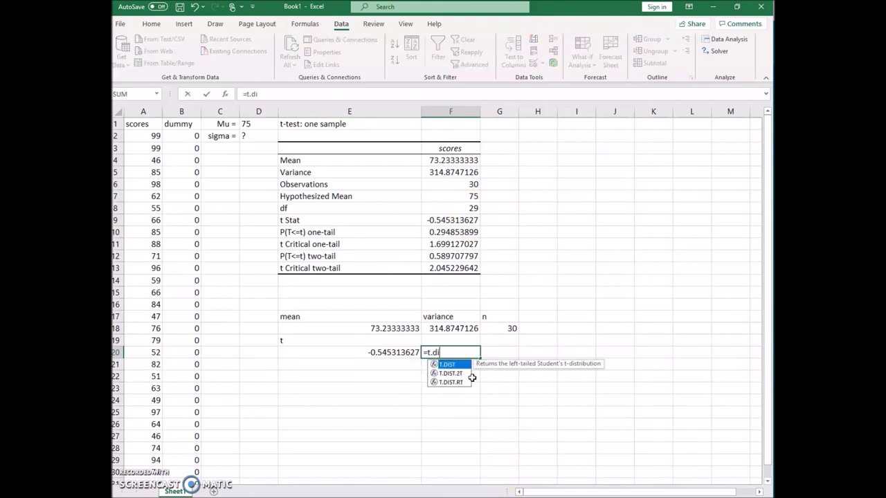
- Complete =T.DIST(E20,G18-1,TRUE) in F20 and compare it with the output's one-tail p-value
left_click(401, 352)
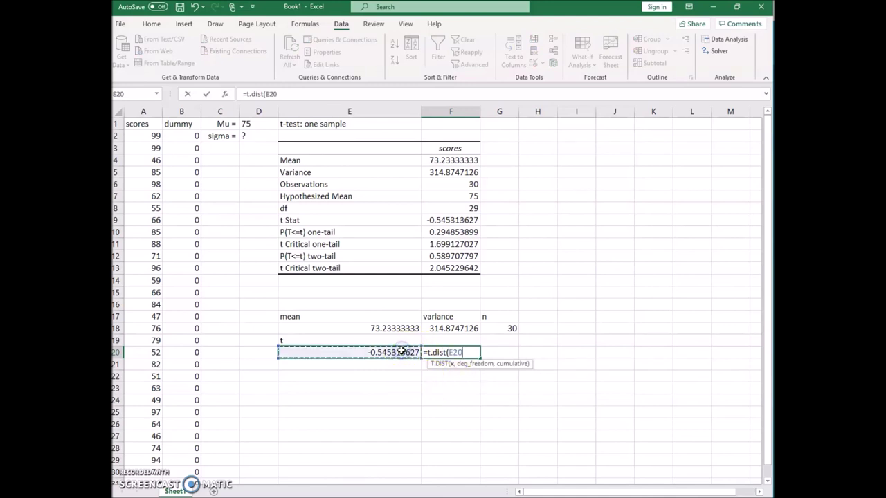
type(",")
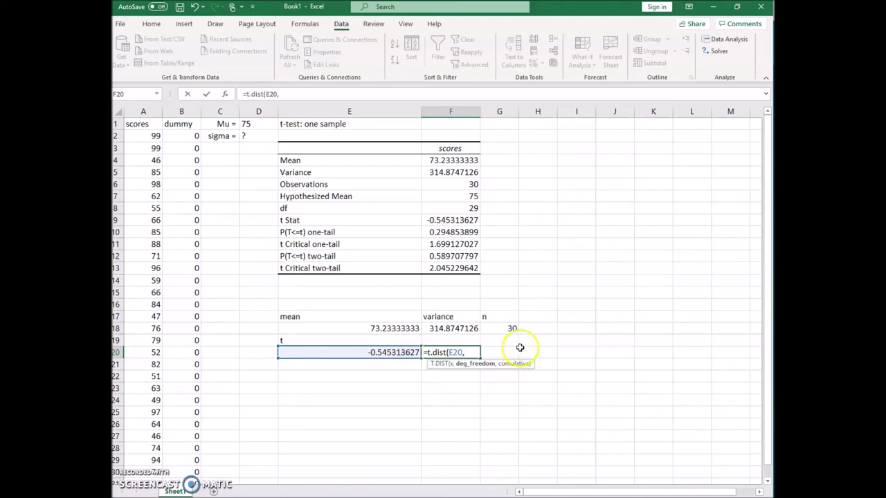
left_click(513, 328)
type("-1,")
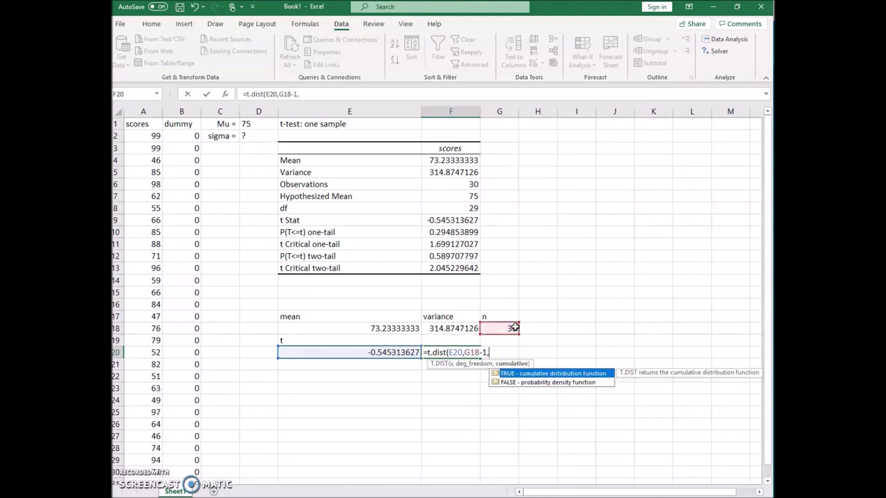
type("true)")
key("Tab")
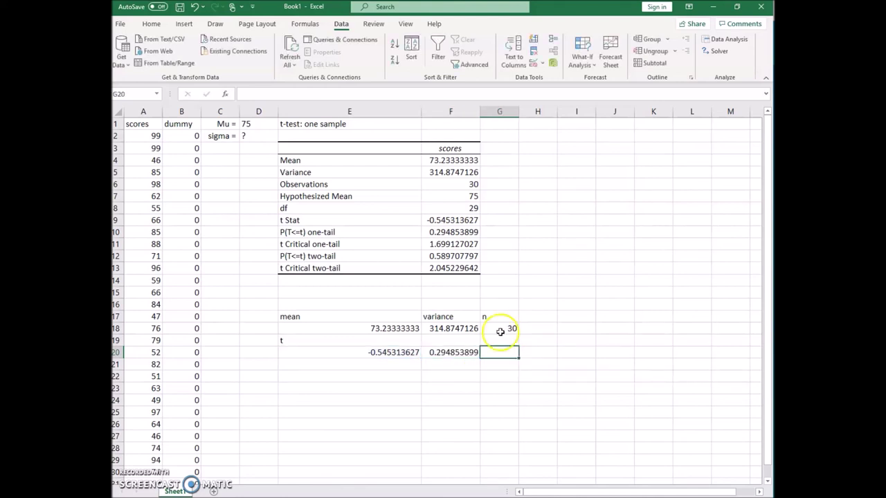
left_click(445, 354)
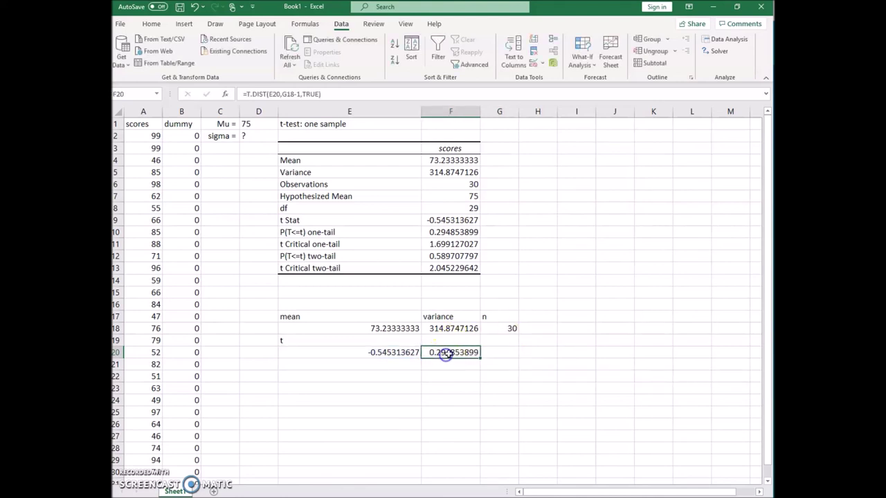
left_click(458, 234)
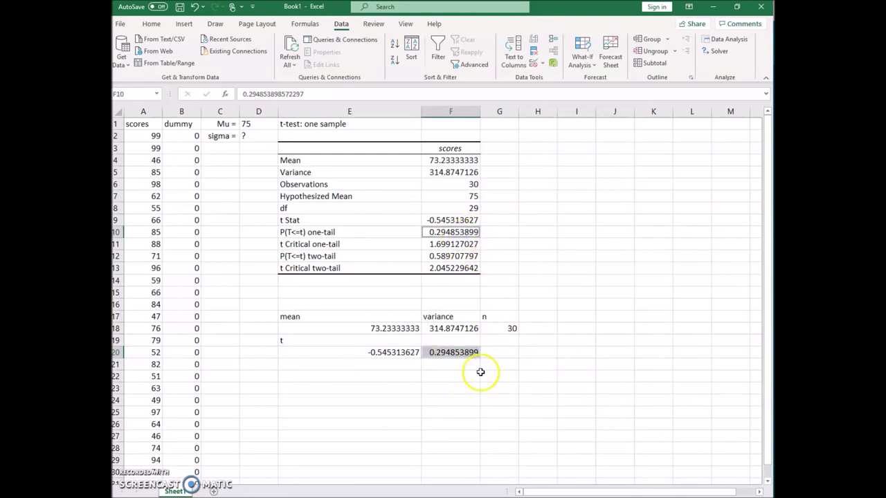
- Enter =T.DIST.2T(ABS(E20),G18-1) in G20 for the two-tailed p of 0.58971
left_click(505, 351)
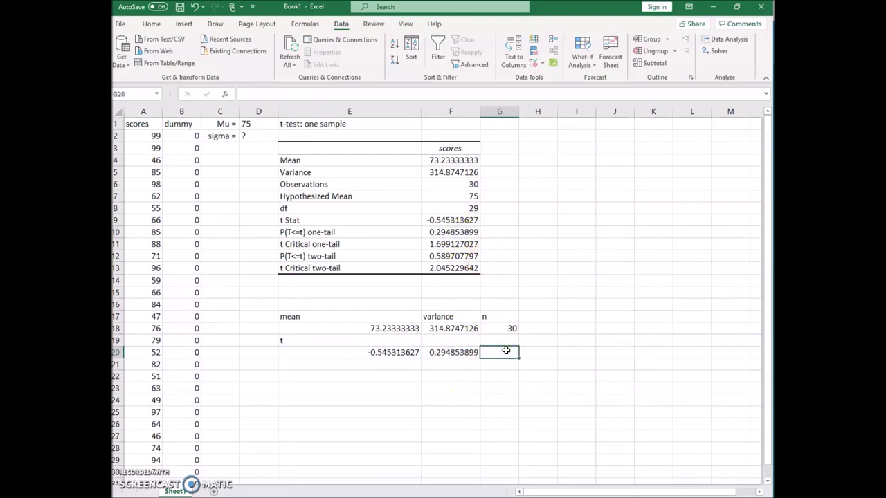
type("=t.dist.2t(")
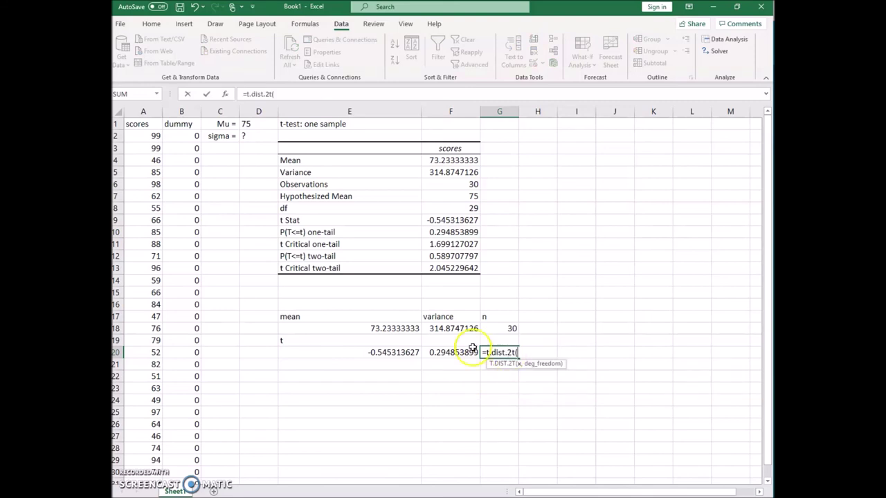
type("a")
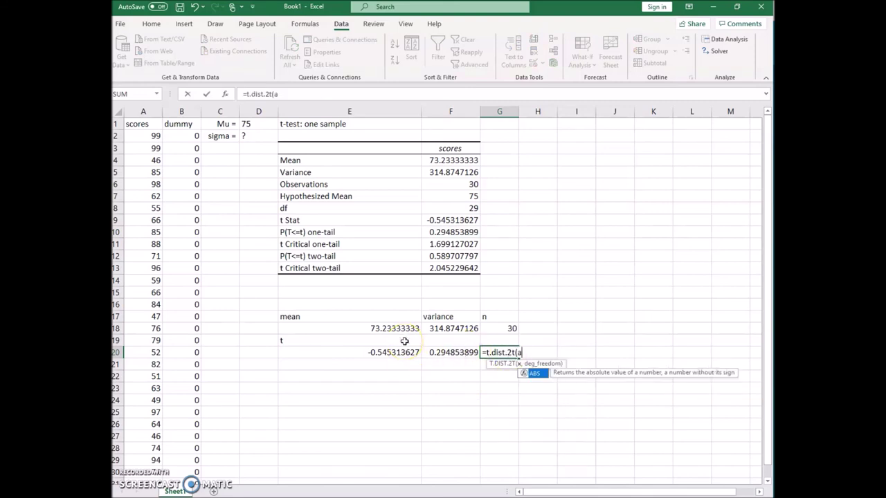
type("bs(")
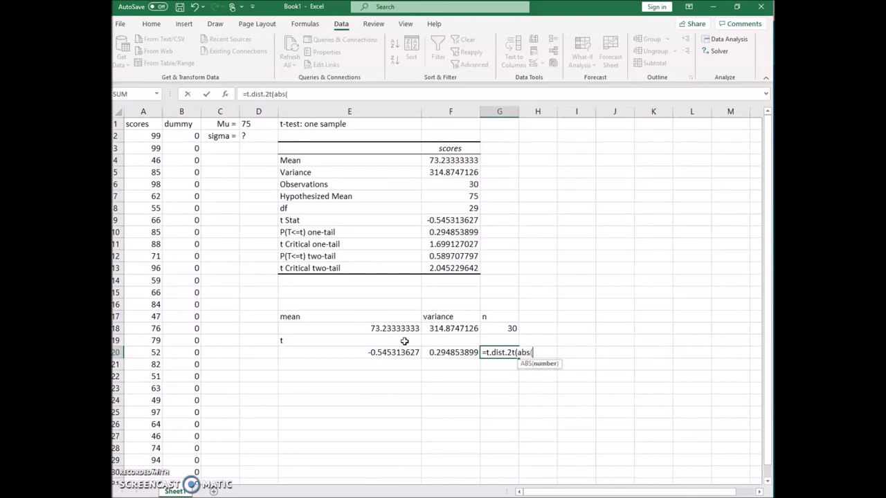
left_click(408, 353)
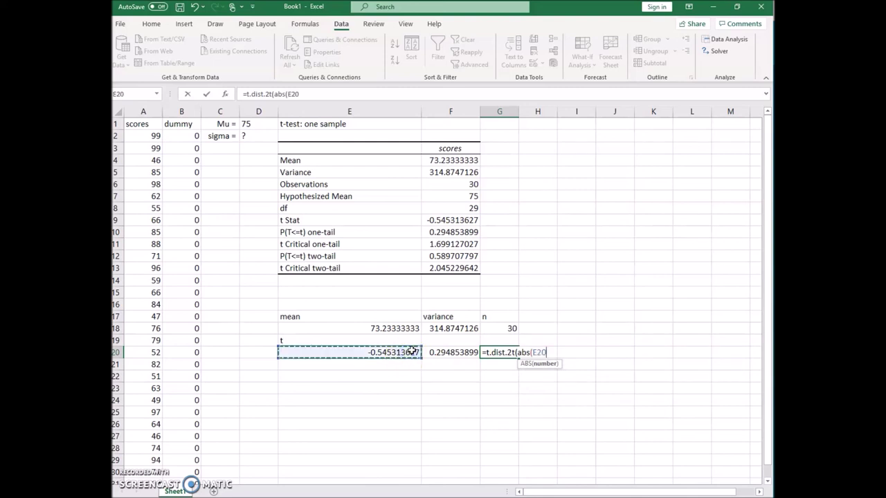
type(")")
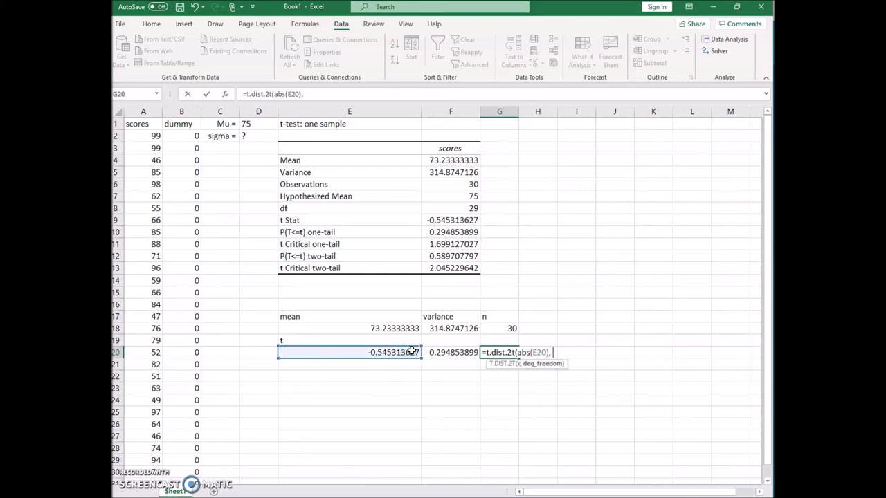
type(",")
left_click(501, 328)
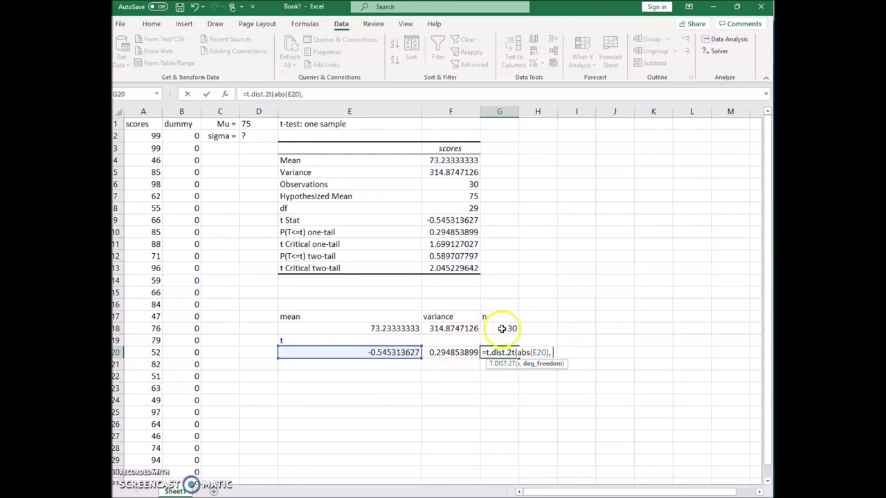
type("-1)")
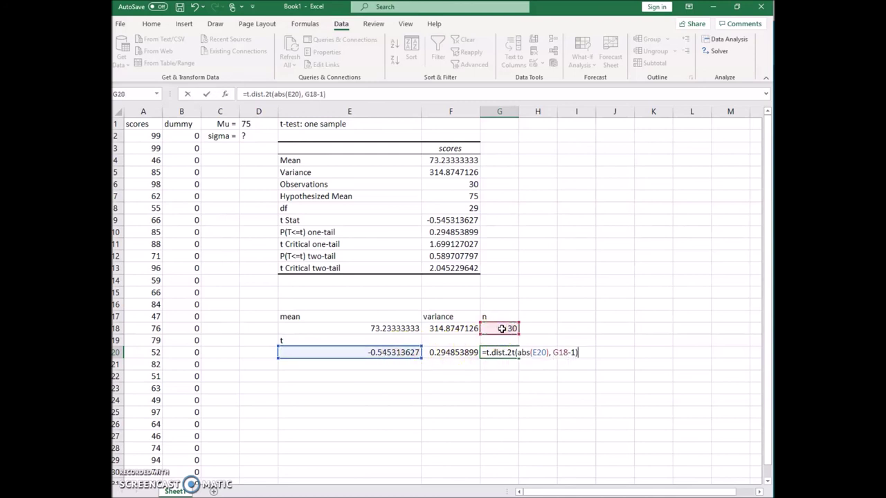
key("Tab")
left_click(500, 352)
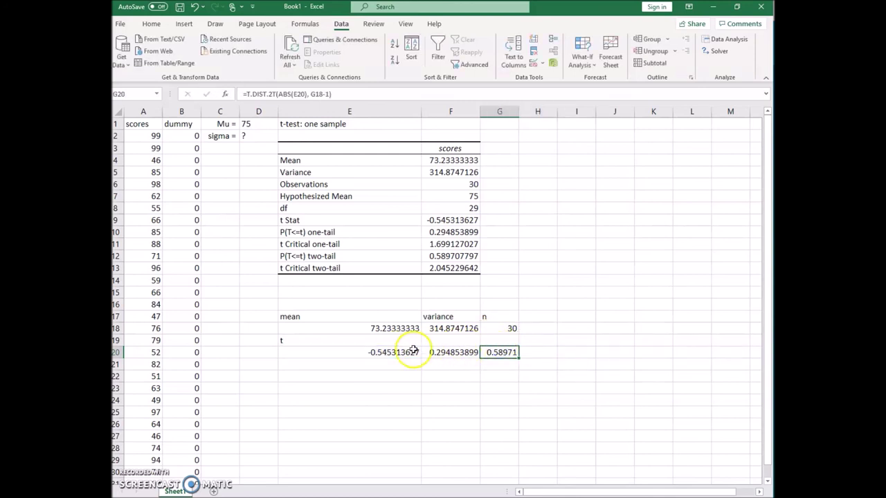
- Label F19 'one-tailed p' and G19 'two-tailed p'
left_click(453, 339)
type("one-")
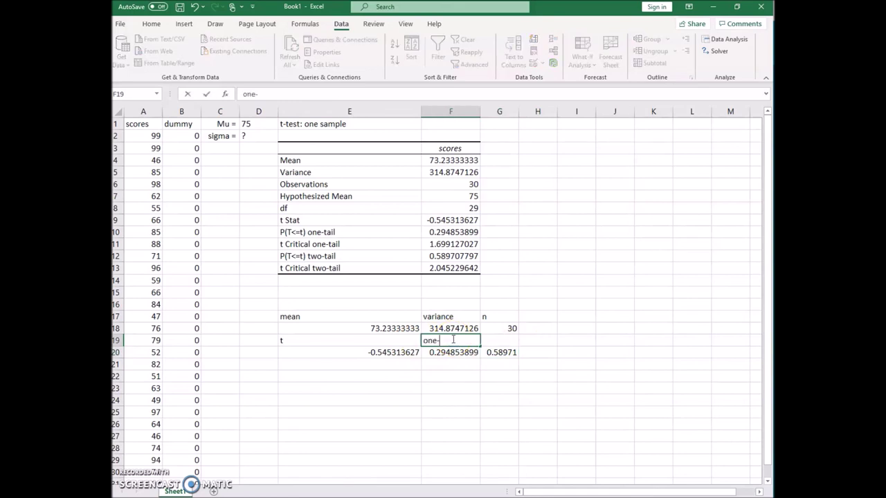
type("tailed p")
key("Tab")
type("two-t")
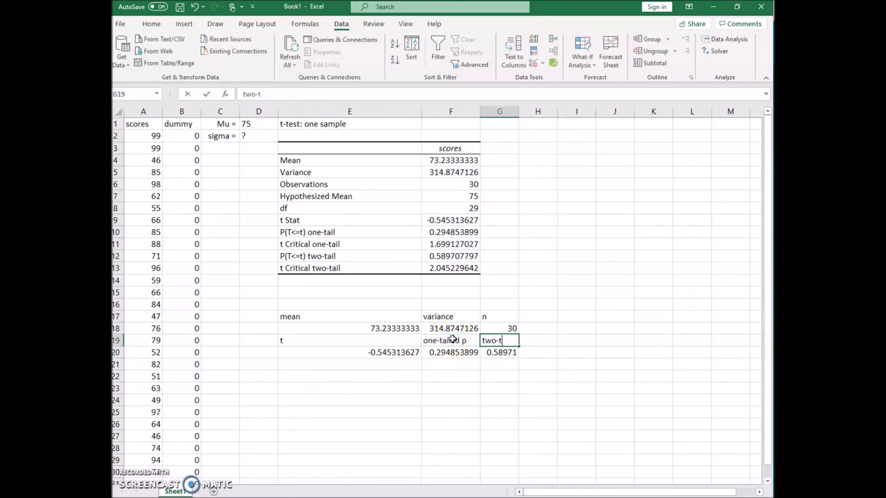
type("ailed p")
key("Tab")
left_click(528, 401)
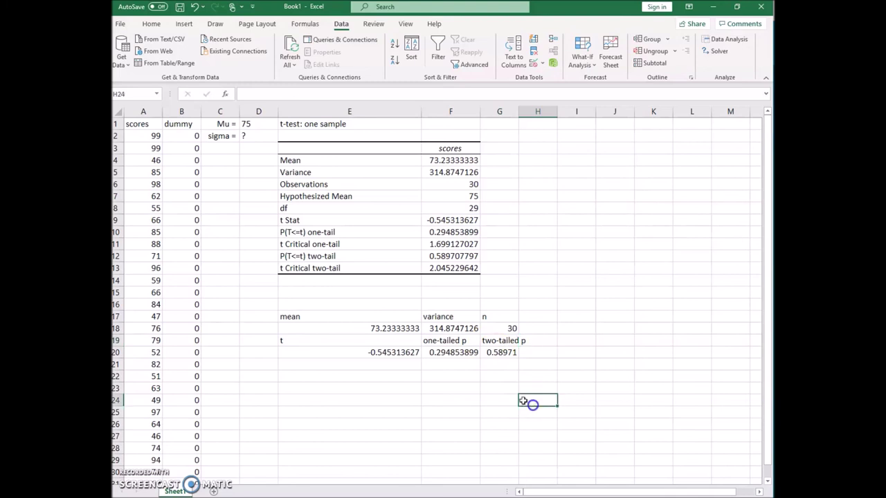
left_click(467, 220)
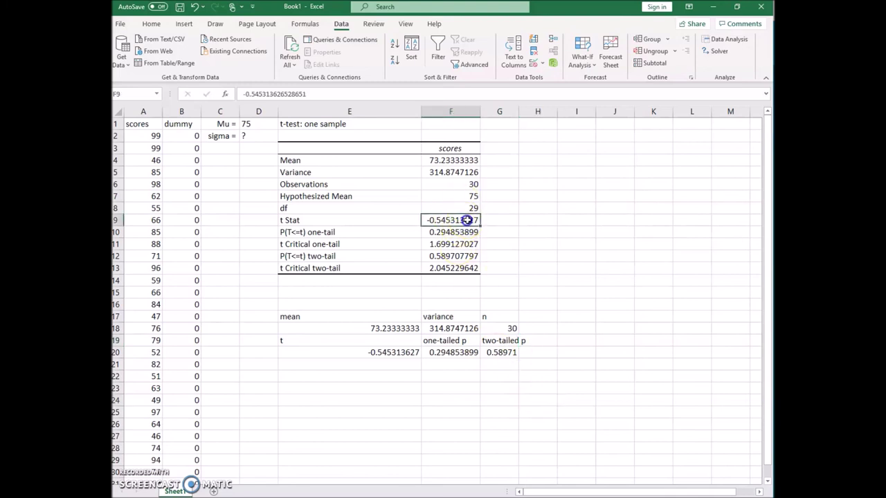
left_click(460, 233, "ctrl")
left_click(464, 256, "ctrl")
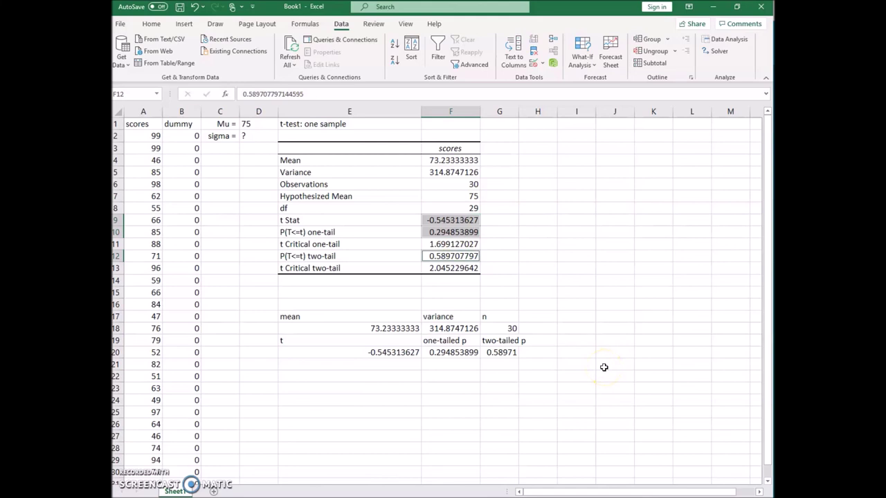
left_click(388, 353)
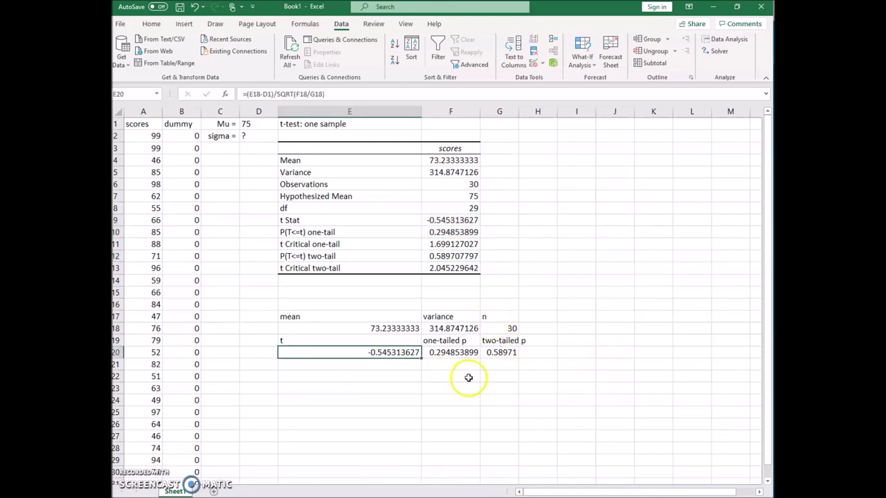
left_click_drag(376, 314, 497, 348)
left_click(460, 244)
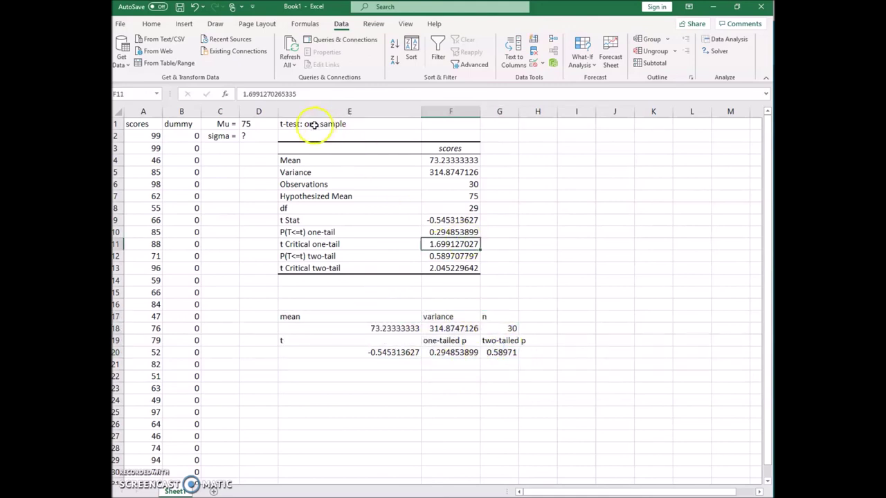
left_click_drag(313, 124, 475, 268)
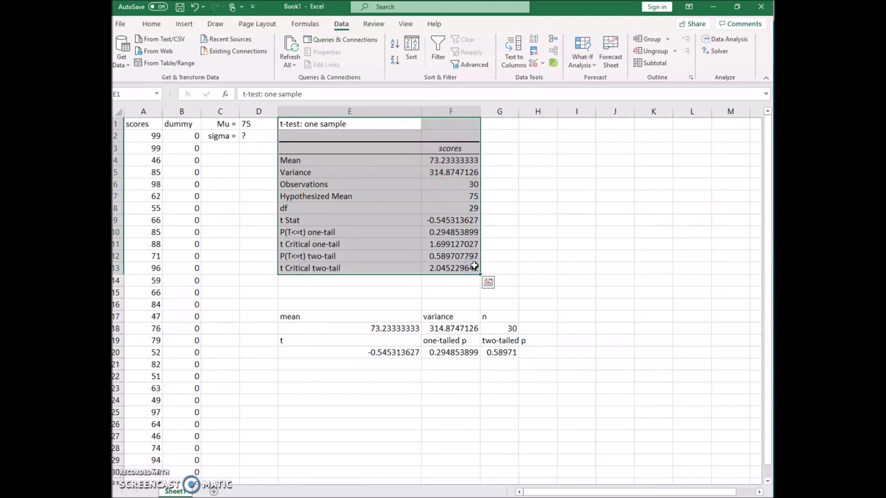